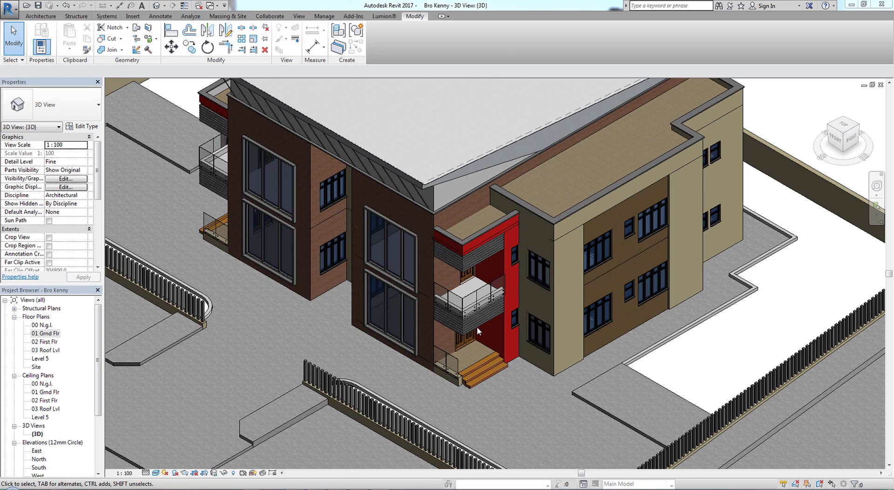
Export the 3D view to DWG as "Dwg" in the Revit to 3ds Max Export folder, replacing the existing file
scroll(476, 409, "down", 3)
scroll(387, 381, "up", 5)
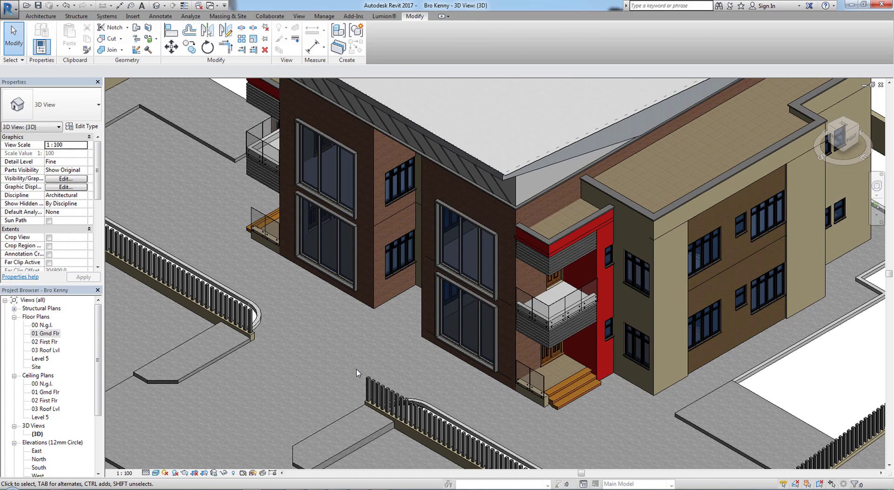
left_click(9, 9)
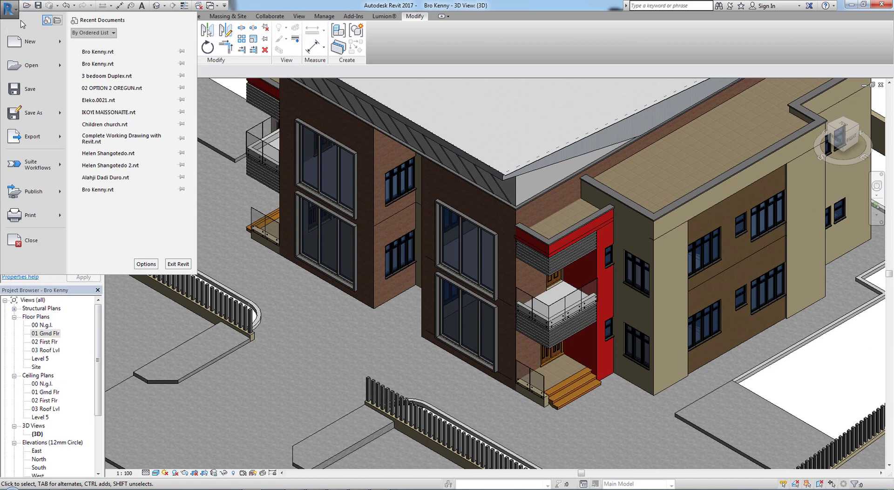
mouse_move(37, 139)
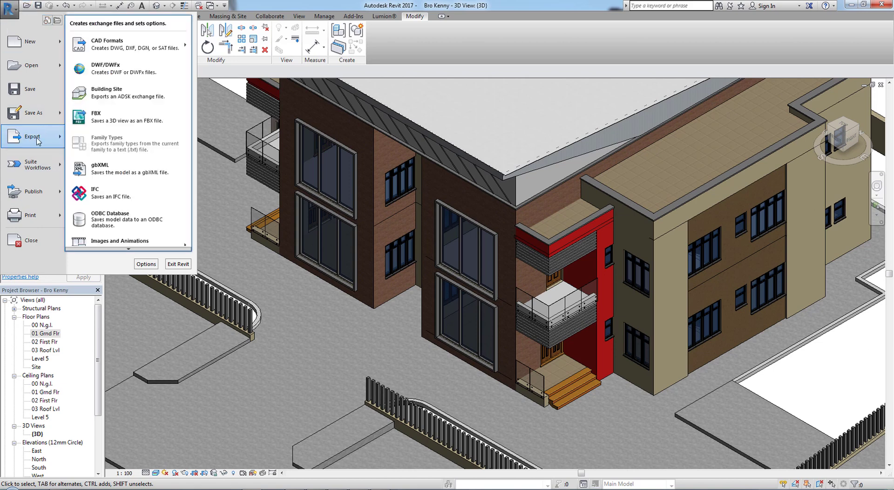
mouse_move(161, 45)
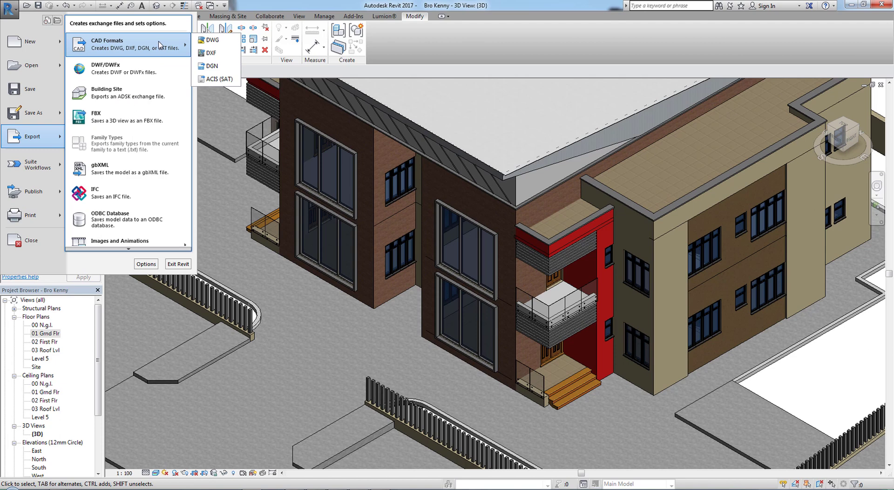
left_click(209, 41)
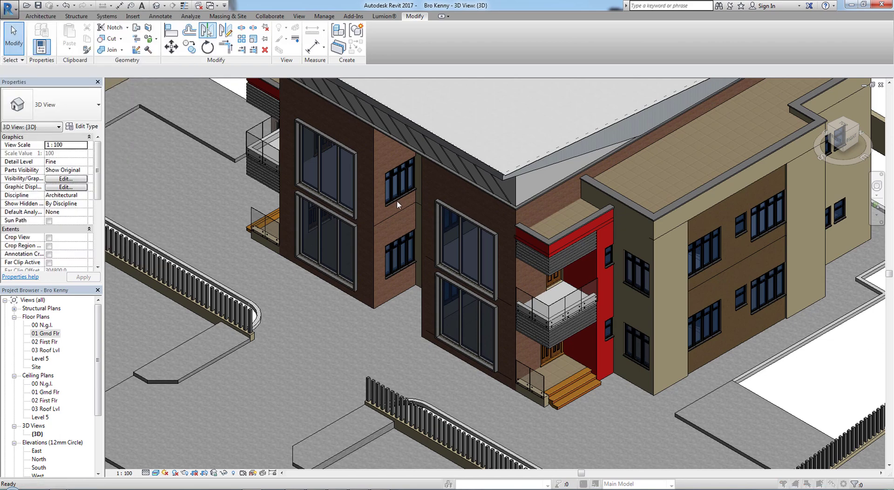
left_click(491, 362)
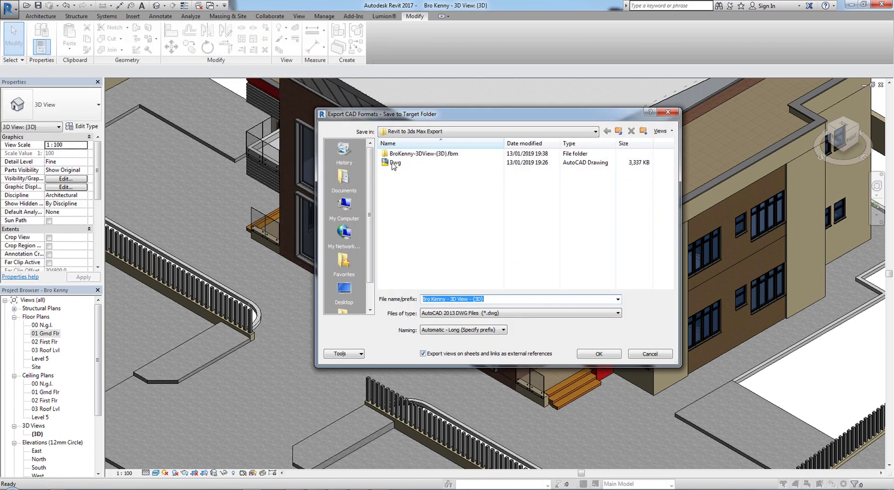
left_click(395, 163)
left_click(450, 300)
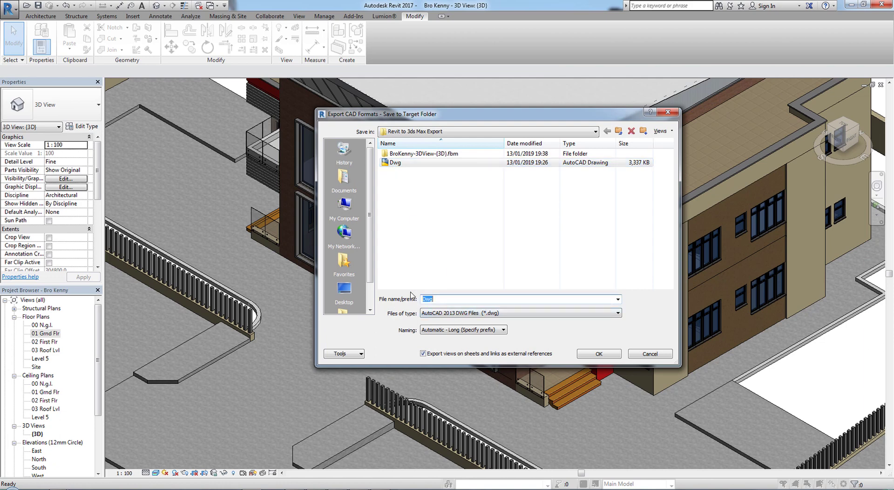
left_click(609, 354)
left_click(466, 260)
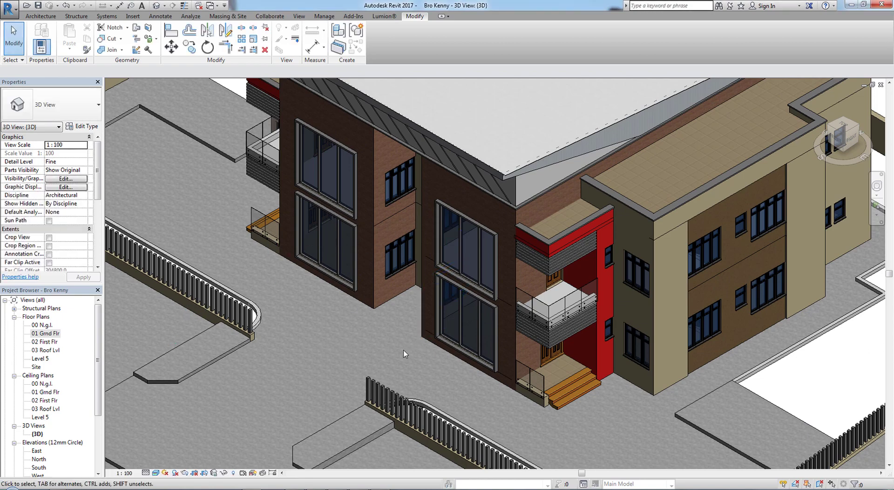
Export the 3D view to FBX in the Revit to 3ds Max Export folder, replacing the existing FBX file
scroll(398, 318, "down", 3)
scroll(398, 319, "up", 2)
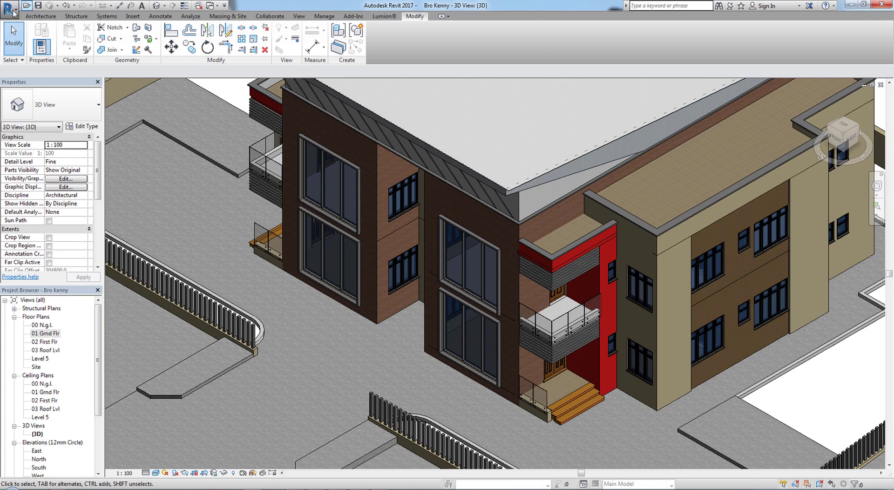
left_click(11, 13)
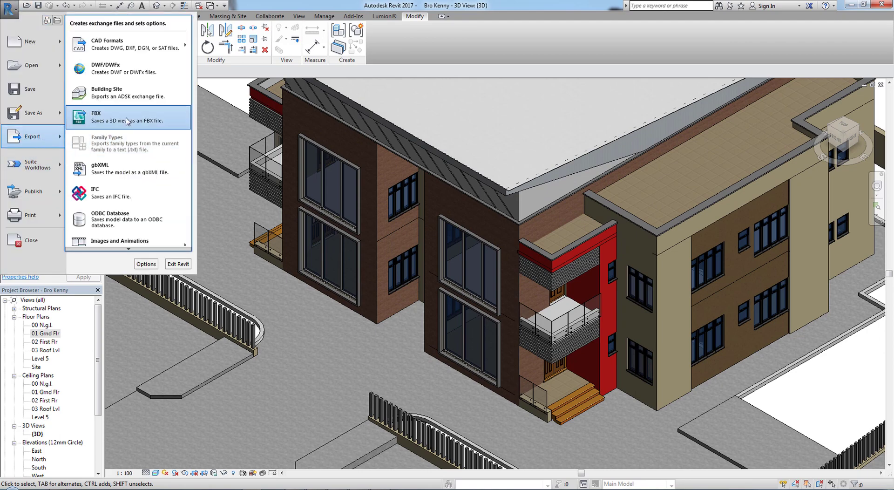
left_click(128, 121)
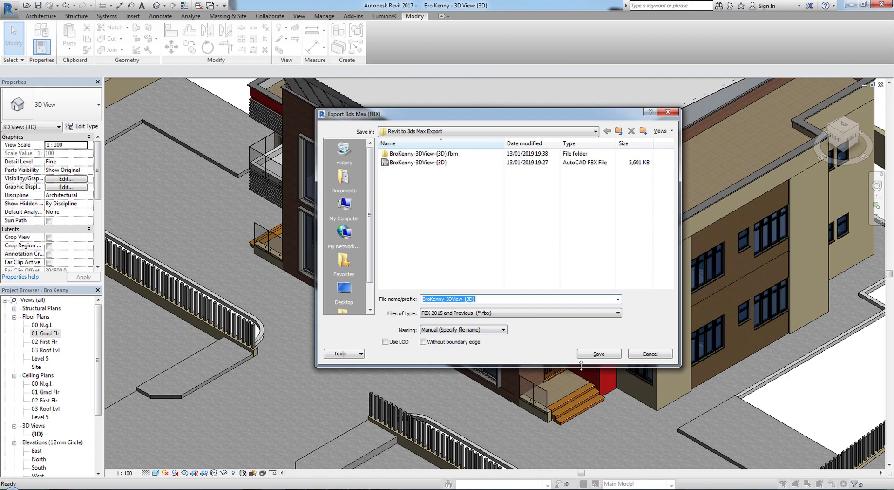
left_click(602, 358)
left_click(470, 270)
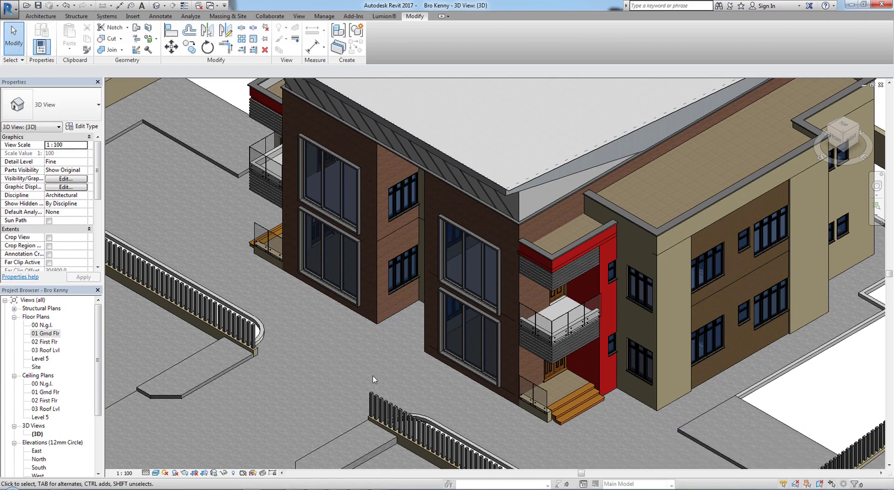
Review the settings of the 3ds Max Design Exterior Rendering suite workflow and close them without changes
scroll(393, 378, "down", 3)
scroll(393, 378, "up", 2)
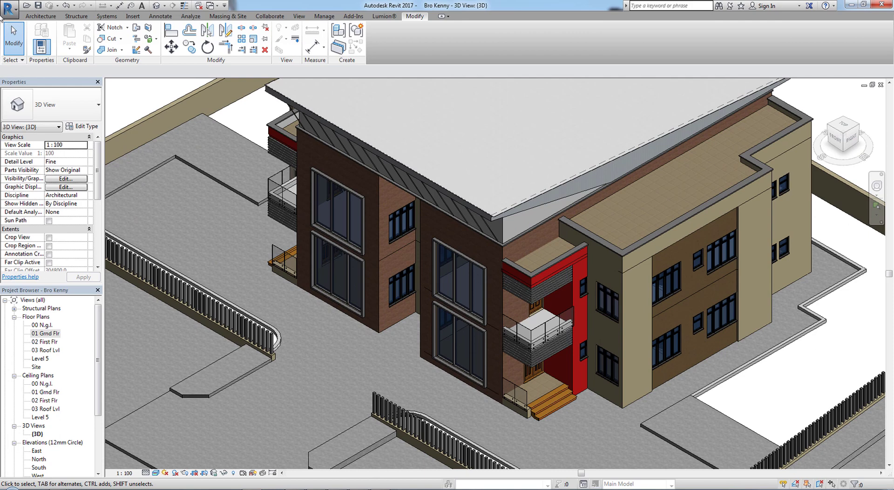
left_click(3, 8)
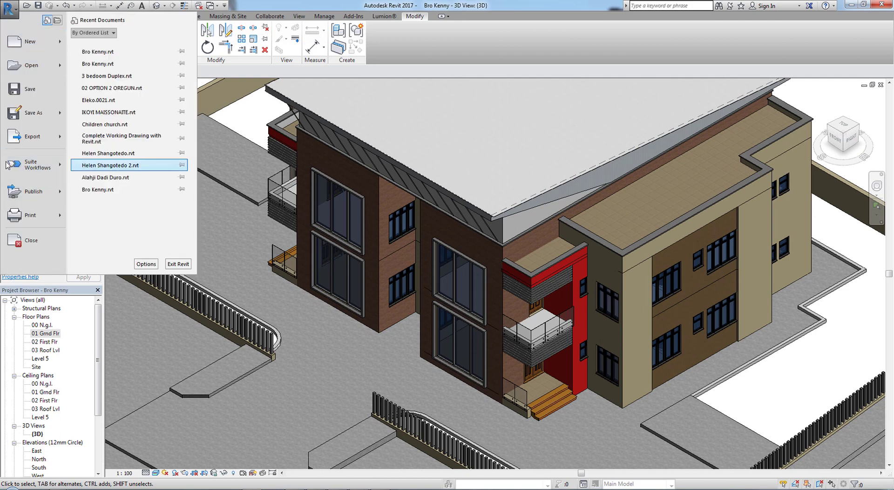
mouse_move(40, 171)
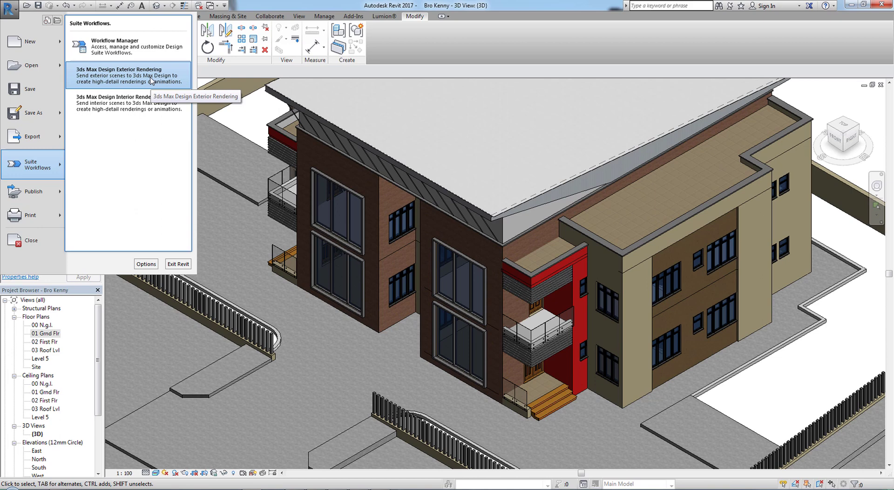
left_click(150, 80)
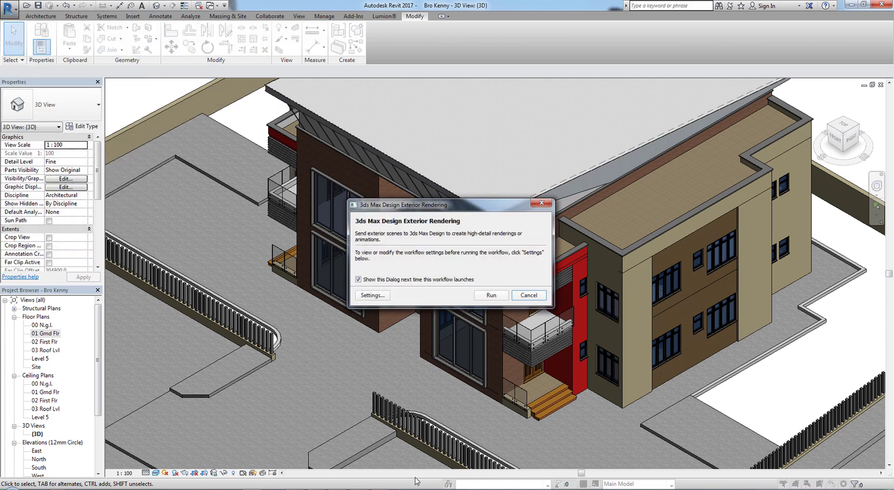
left_click_drag(462, 202, 500, 183)
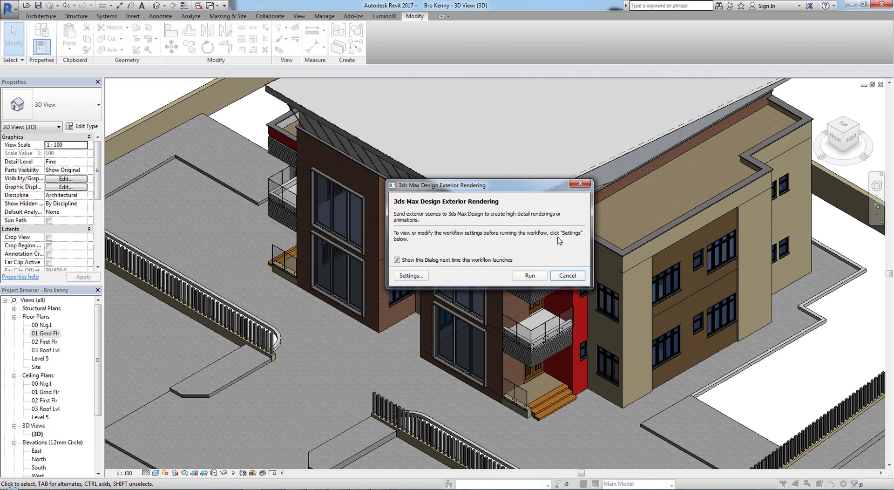
left_click(411, 275)
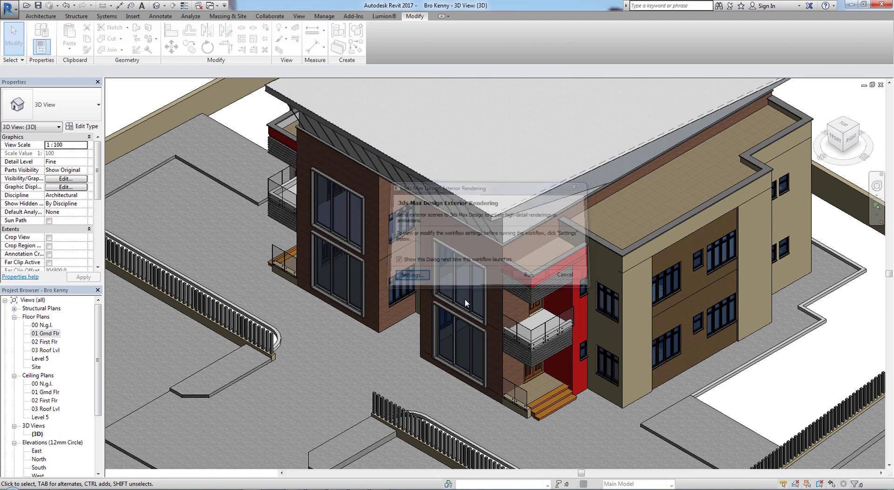
scroll(514, 187, "down", 2)
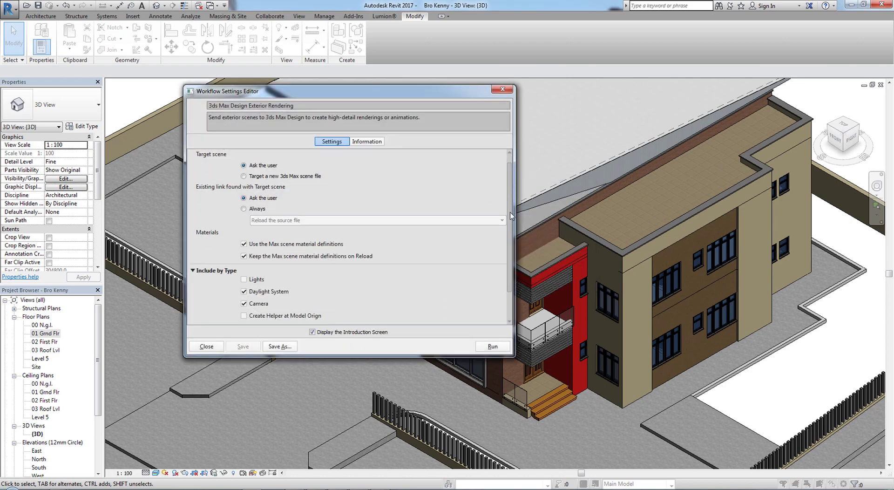
scroll(517, 225, "up", 1)
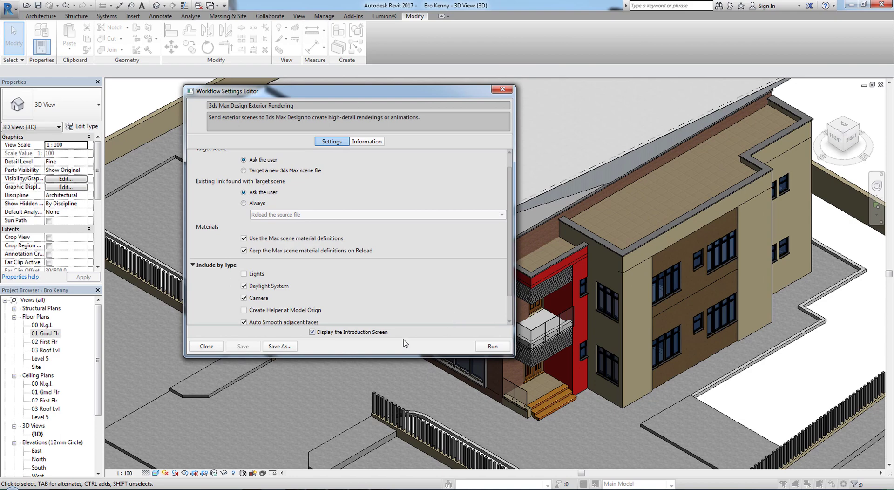
left_click(207, 347)
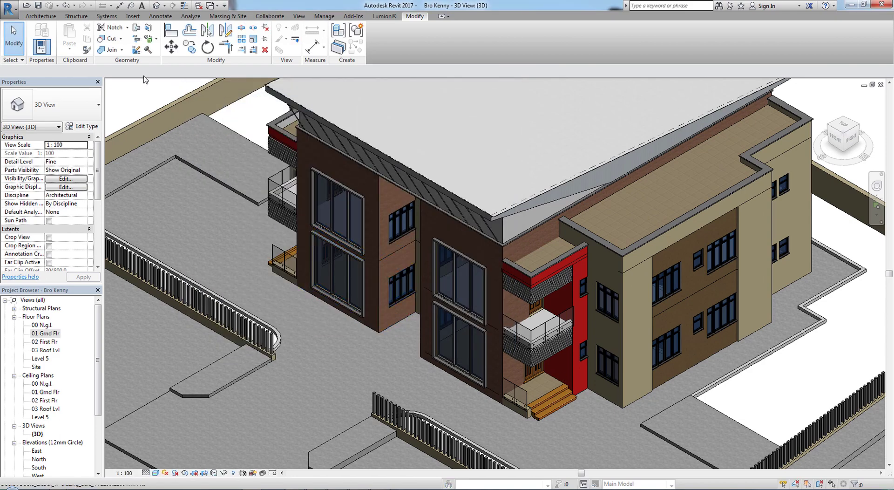
Run the 3ds Max Design Exterior Rendering suite workflow on the model
left_click(5, 9)
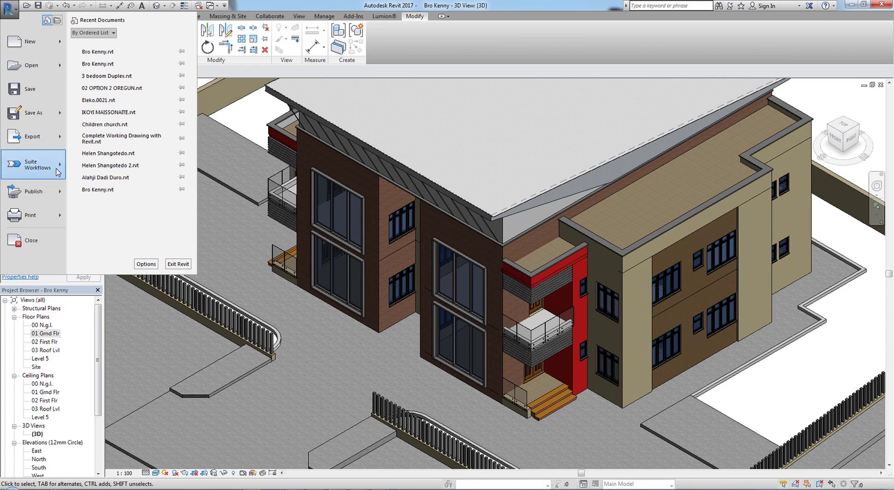
mouse_move(57, 173)
left_click(147, 85)
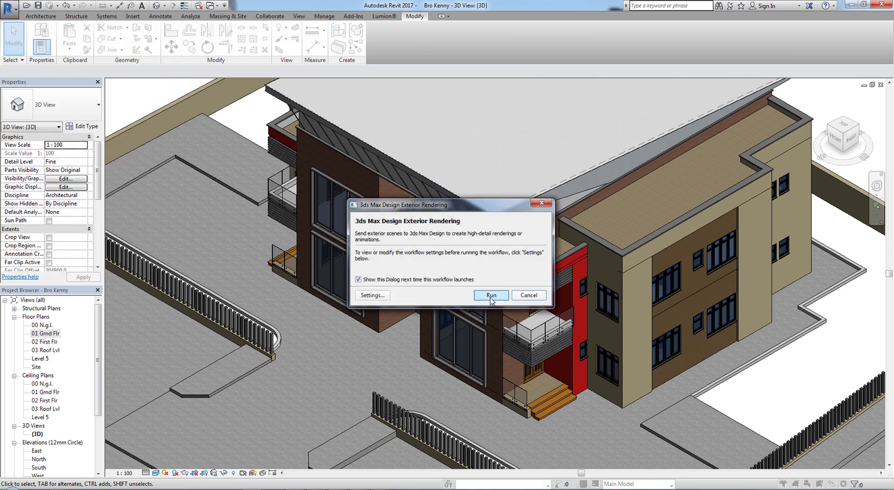
left_click(491, 297)
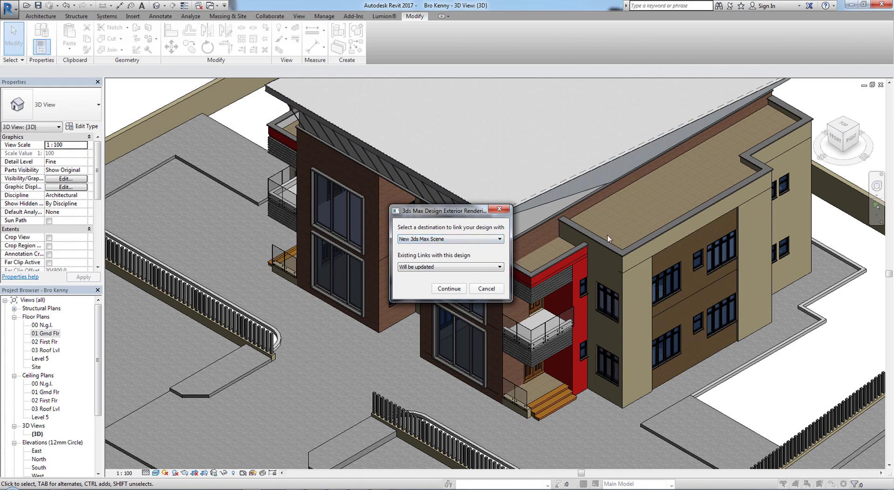
Examine the destination choices for linking the design and check the open session's viewports in 3ds Max
left_click(426, 239)
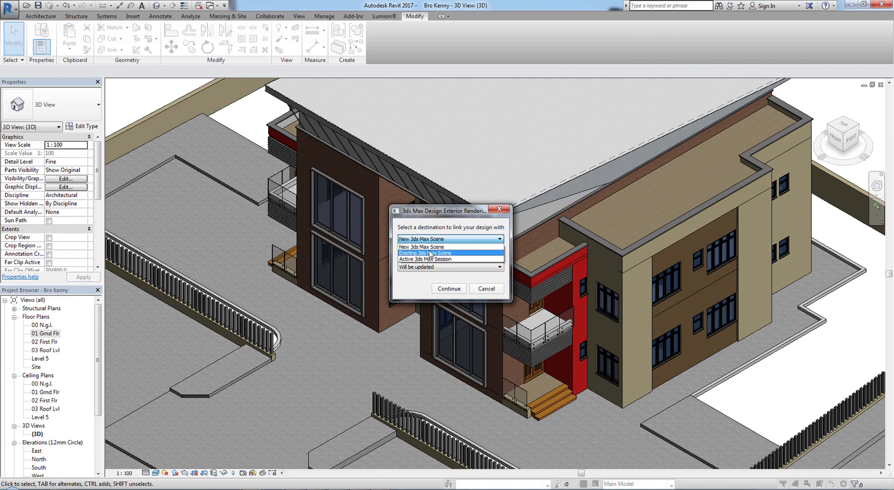
left_click(429, 259)
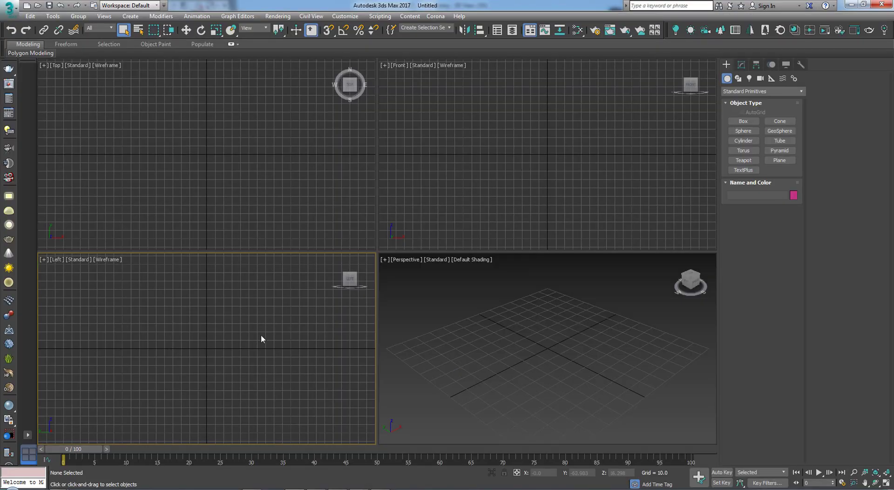
left_click(284, 192)
left_click(529, 205)
left_click(483, 339)
left_click(268, 318)
left_click(312, 157)
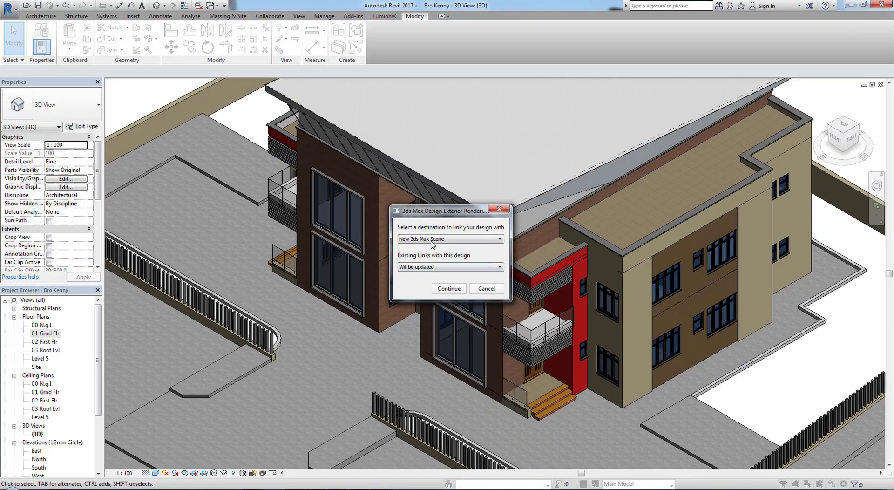
left_click(432, 238)
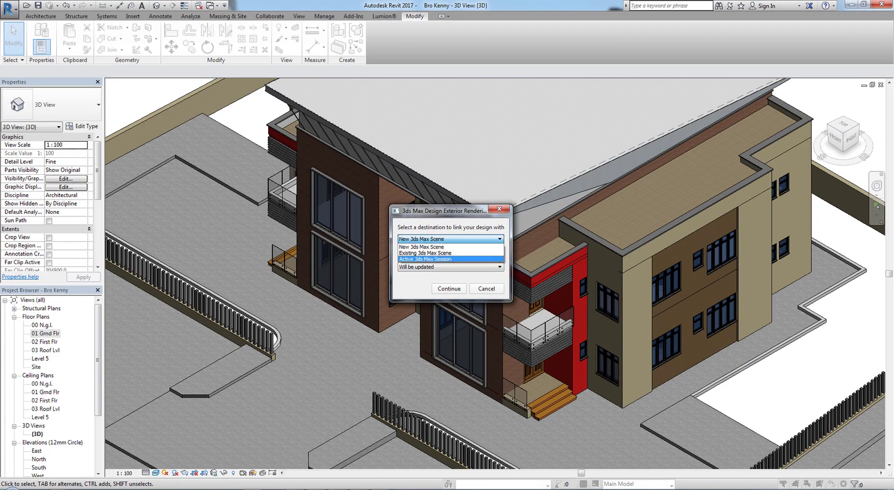
key("Escape")
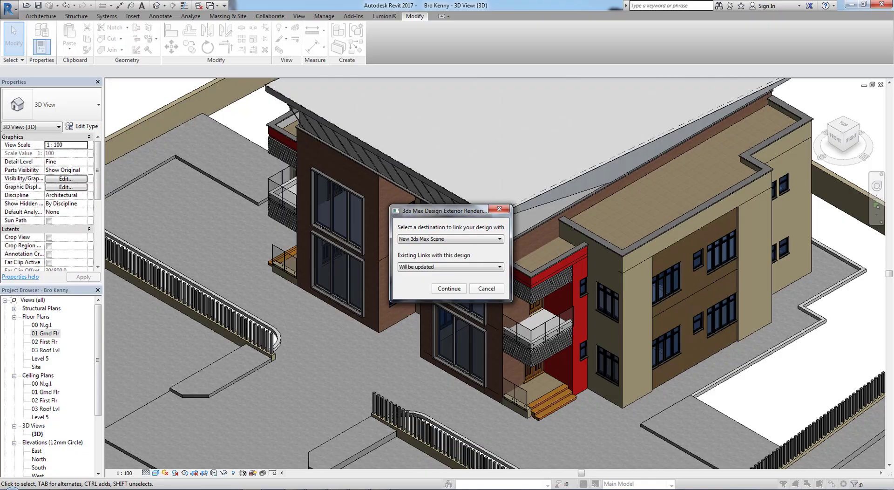
left_click(455, 239)
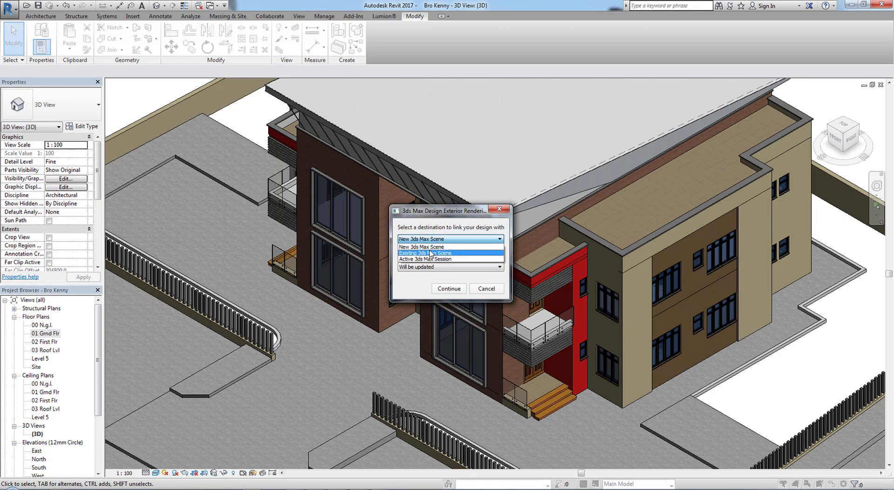
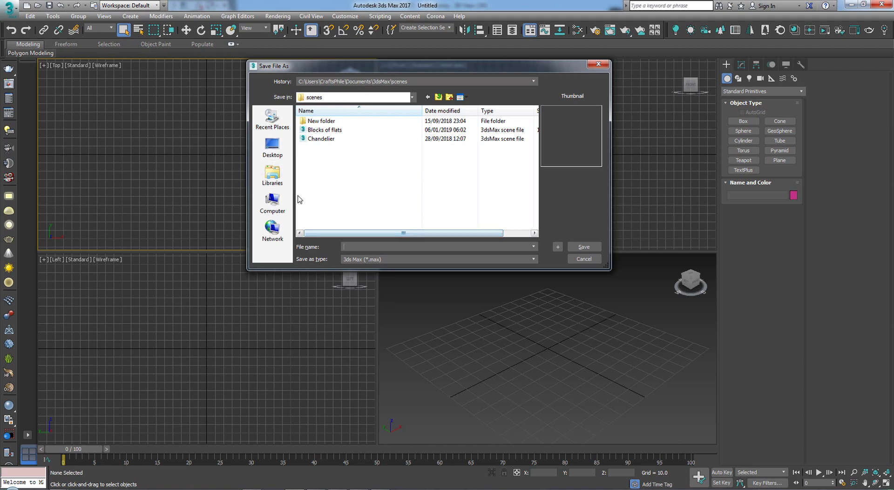
Save the 3ds Max scene under a name beginning "Revit Impo" in the desktop folder Revit to 3ds Max Export
left_click(273, 147)
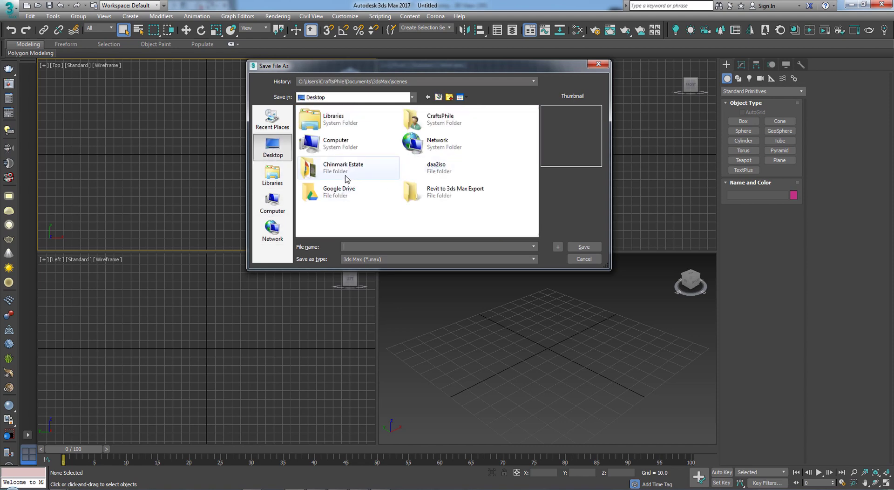
double_click(441, 191)
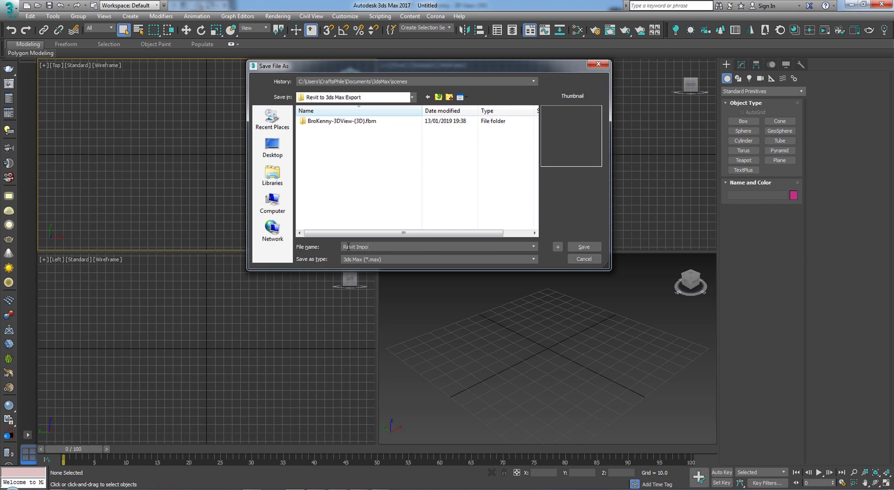
left_click(585, 246)
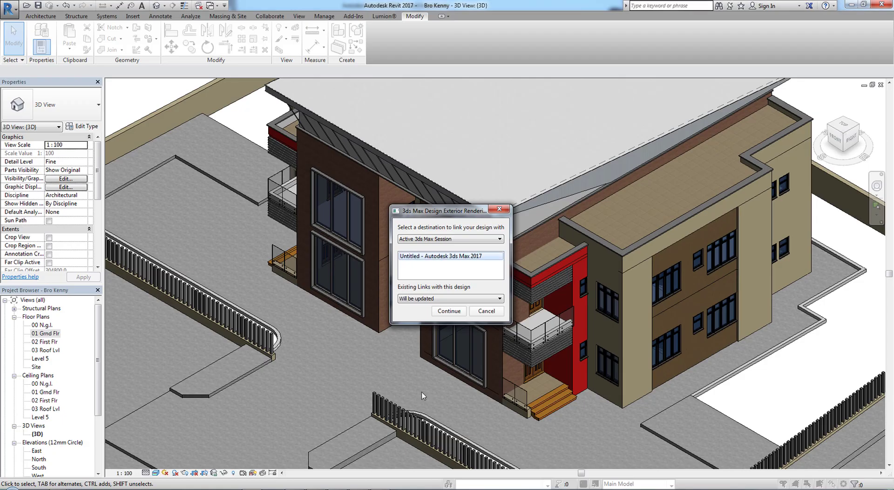
left_click(463, 240)
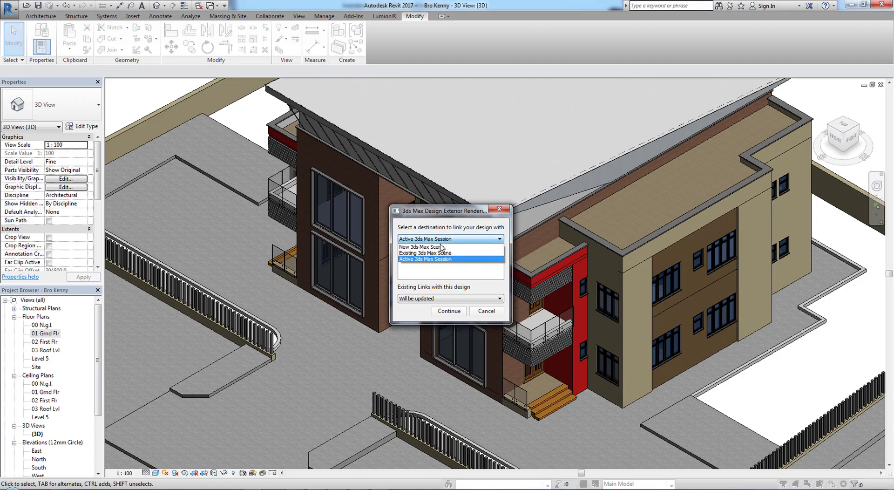
left_click(433, 246)
left_click(432, 239)
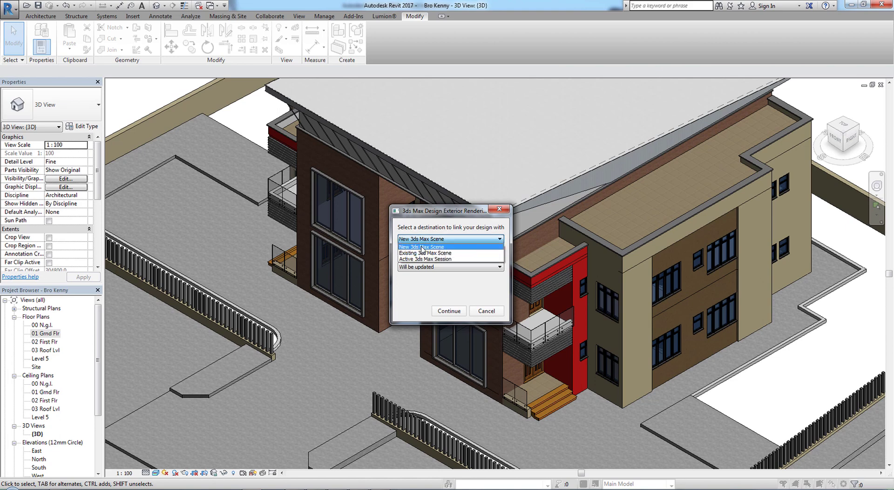
left_click(426, 259)
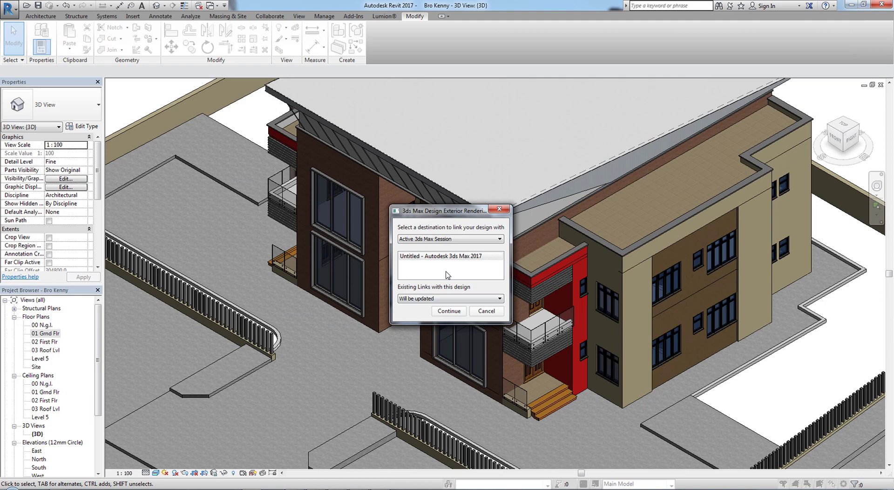
left_click(414, 257)
left_click(499, 209)
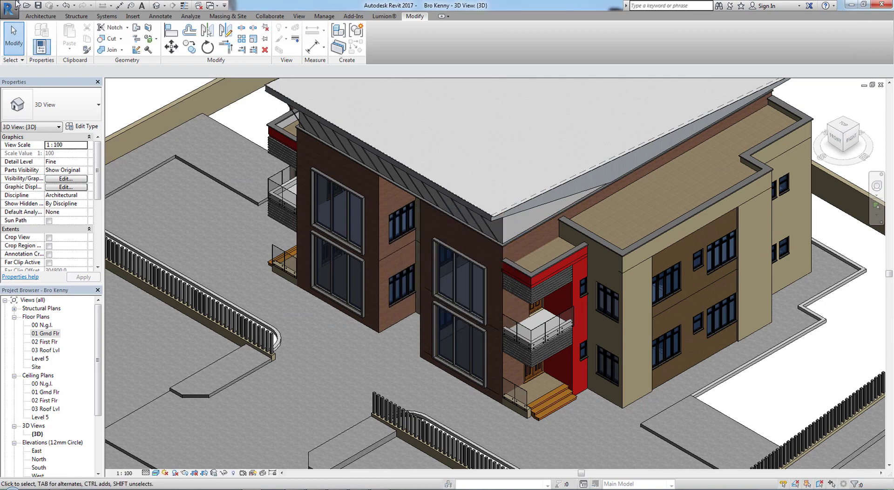
Run the 3ds Max Design Exterior Rendering suite workflow again from the 3D view
left_click(16, 5)
mouse_move(52, 167)
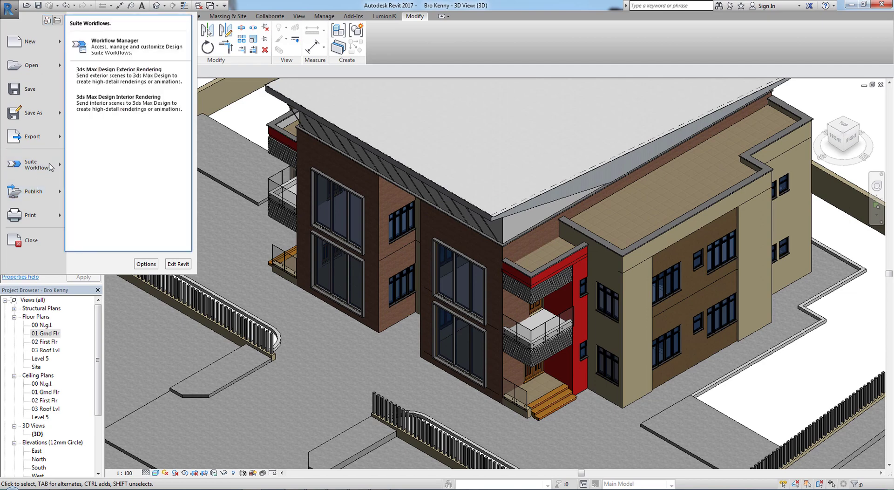
left_click(117, 83)
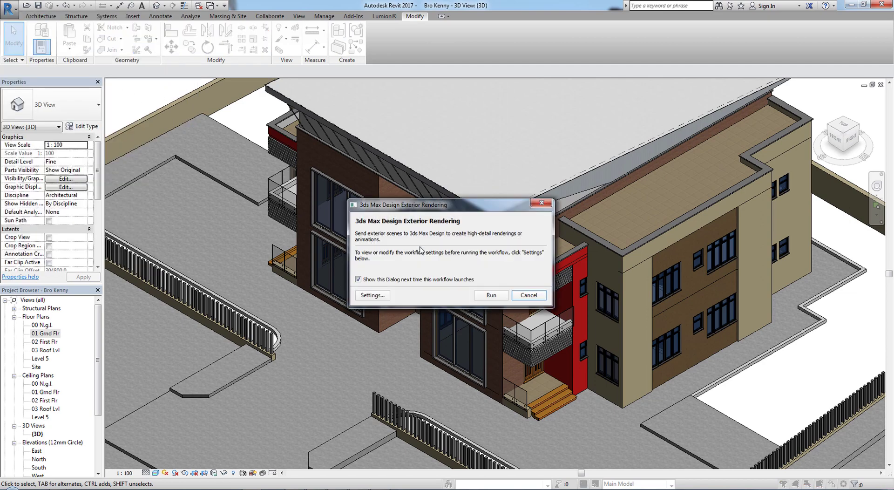
left_click(489, 295)
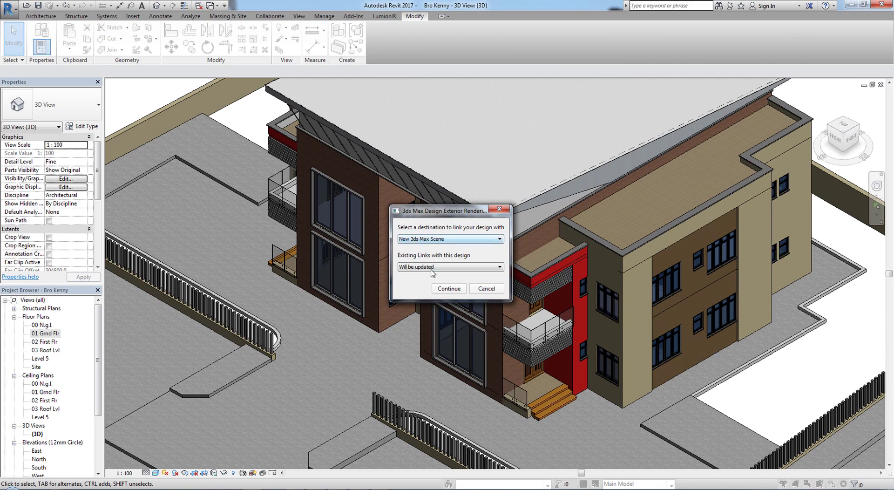
Link the design to the active 3ds Max session holding Revit Import.max, keeping existing links set to be updated
left_click(431, 239)
left_click(424, 256)
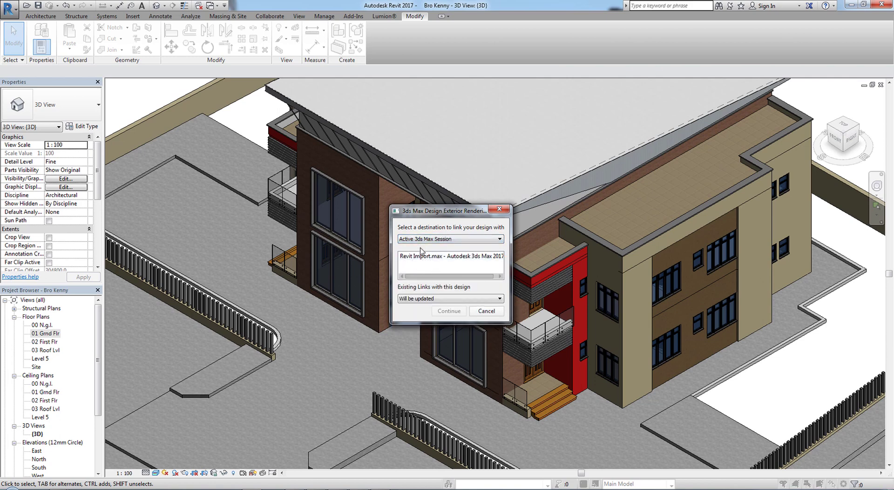
left_click(438, 256)
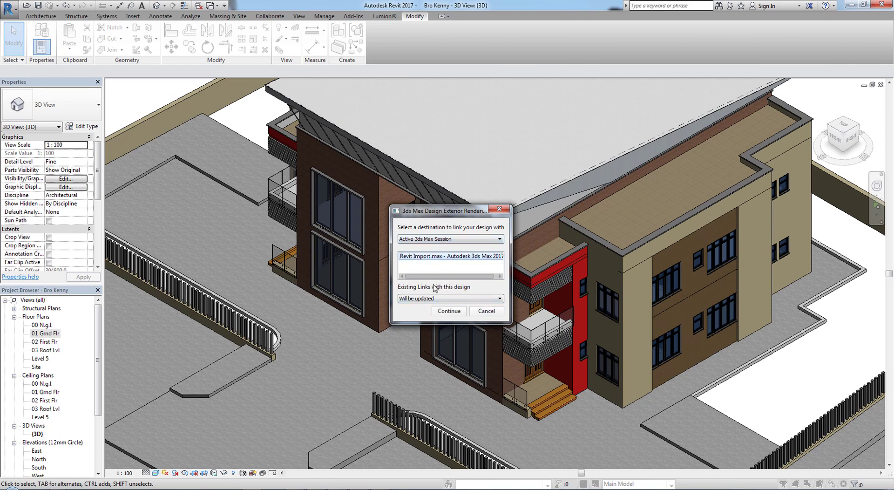
left_click(449, 311)
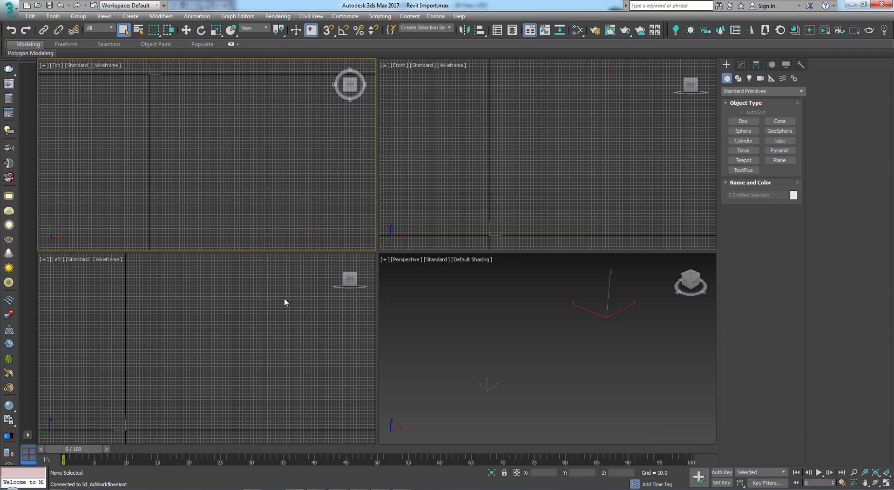
Examine the linked building and its site in 3ds Max, viewing the facades, balconies and roof closely and from afar
left_click(556, 350)
scroll(536, 378, "up", 10)
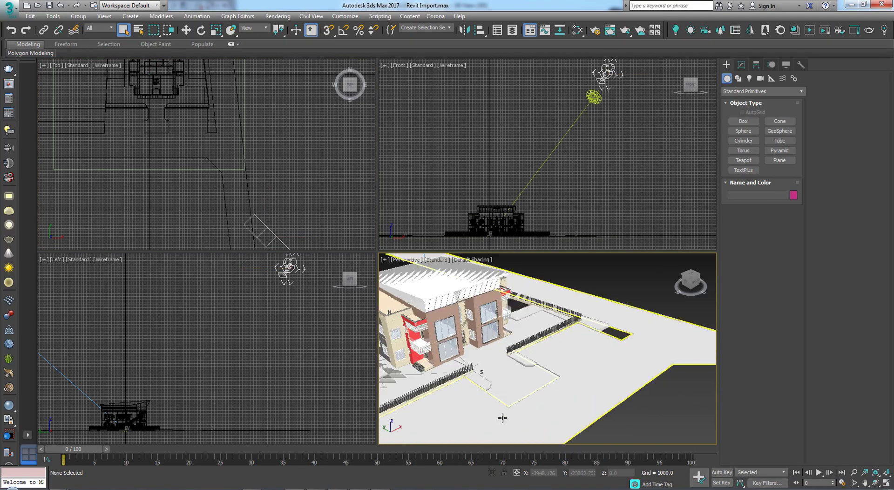
scroll(636, 388, "down", 15)
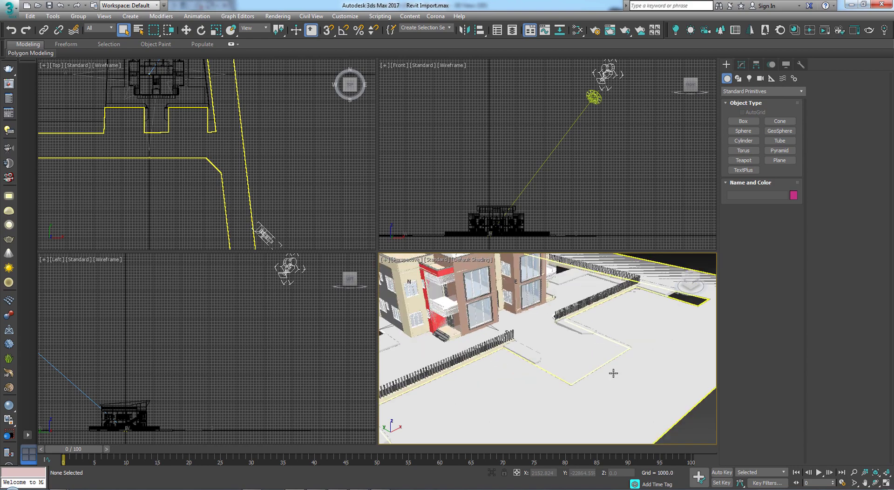
scroll(586, 382, "up", 10)
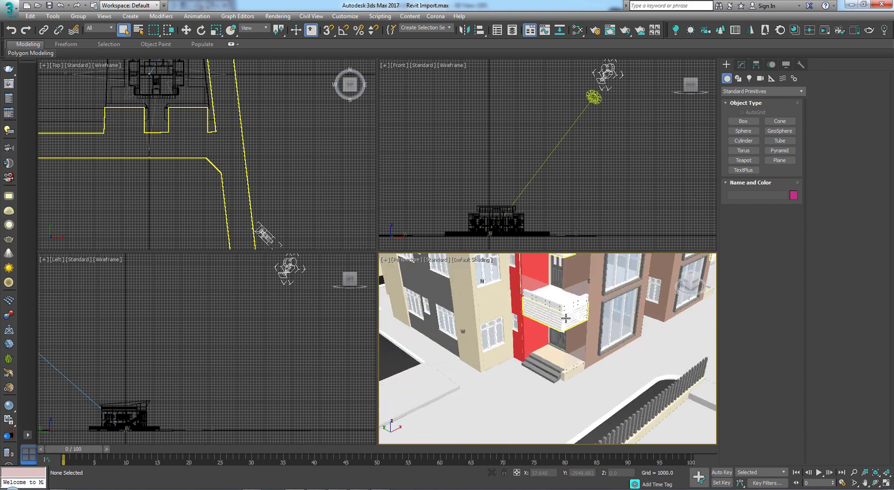
scroll(539, 349, "down", 3)
scroll(539, 349, "up", 5)
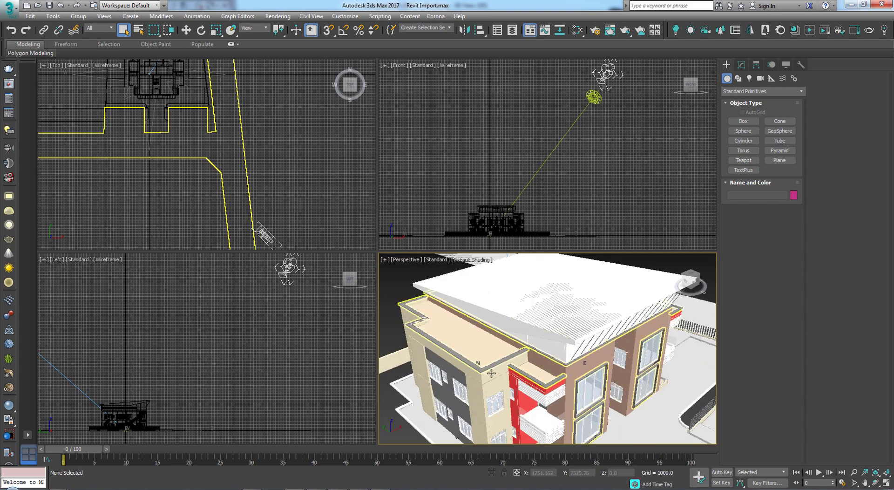
scroll(540, 364, "down", 4)
scroll(542, 384, "up", 8)
scroll(542, 383, "down", 10)
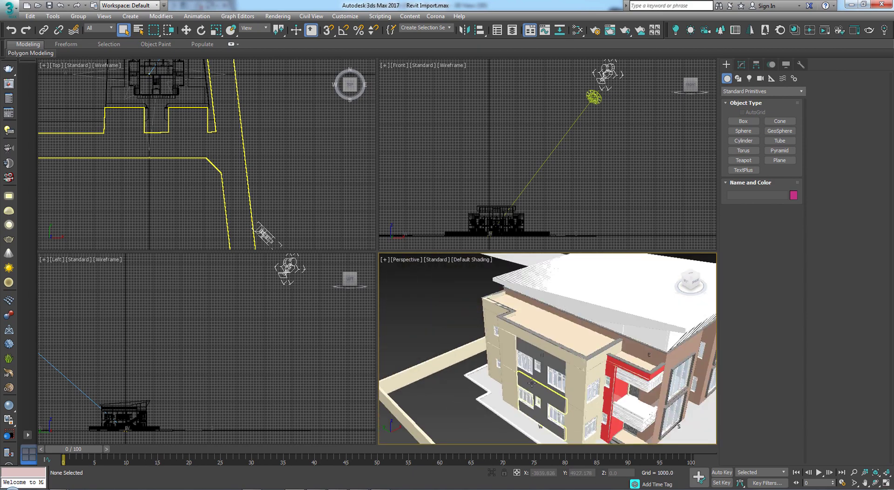
left_click(327, 216)
scroll(298, 326, "down", 5)
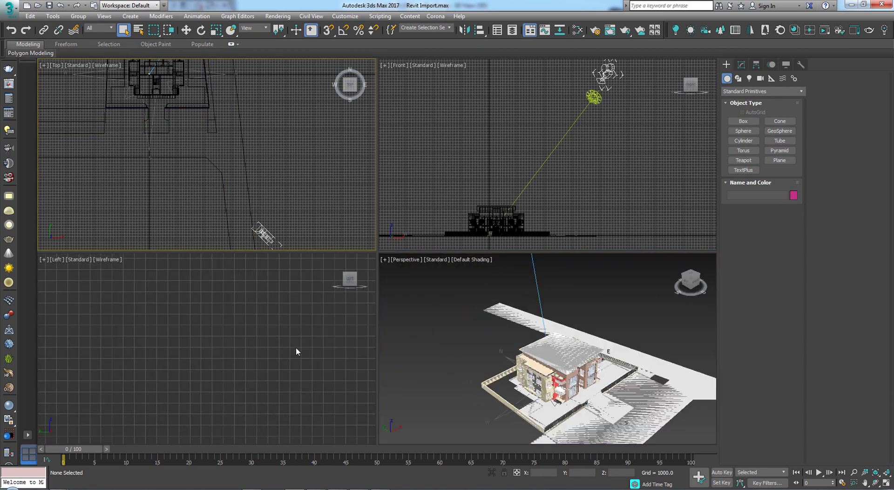
Reset 3ds Max to an empty scene without saving the changes to Revit Import.max
left_click(7, 10)
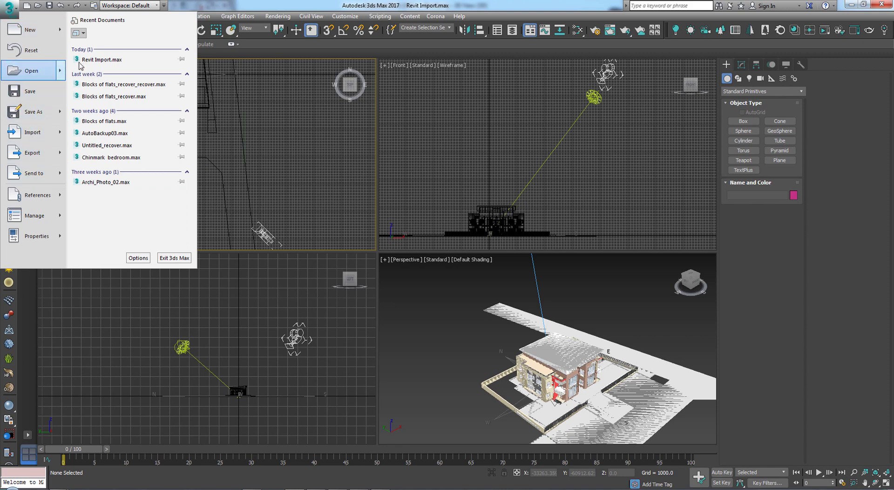
left_click(42, 52)
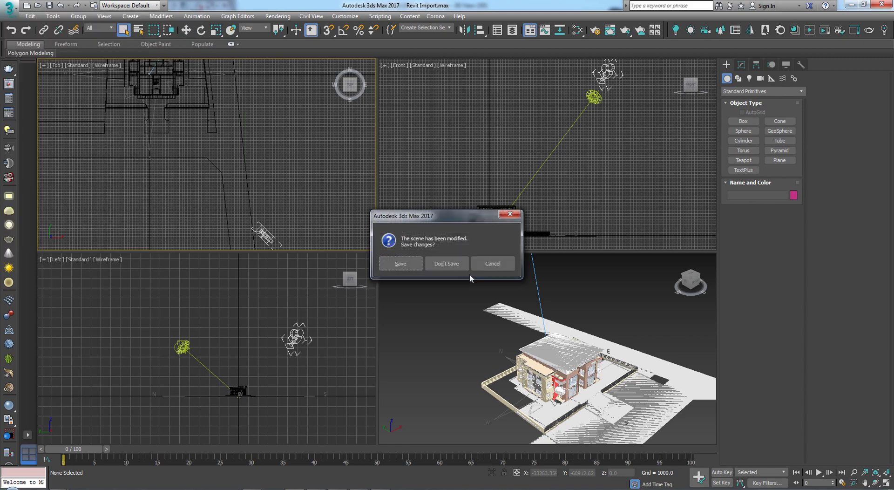
left_click(441, 264)
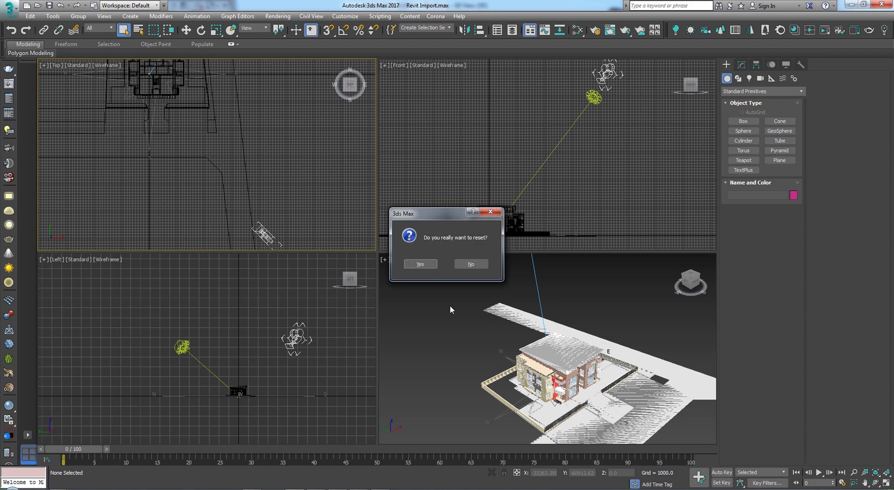
left_click(428, 265)
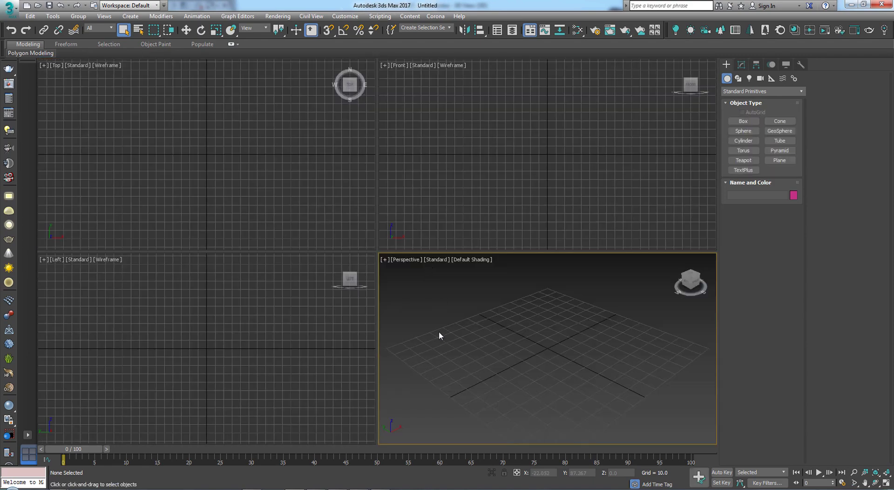
left_click(294, 116)
left_click(622, 210)
left_click(536, 288)
left_click(227, 322)
Import the AutoCAD drawing Dwg from the Revit to 3ds Max Export folder, accepting the offered import options
left_click(6, 8)
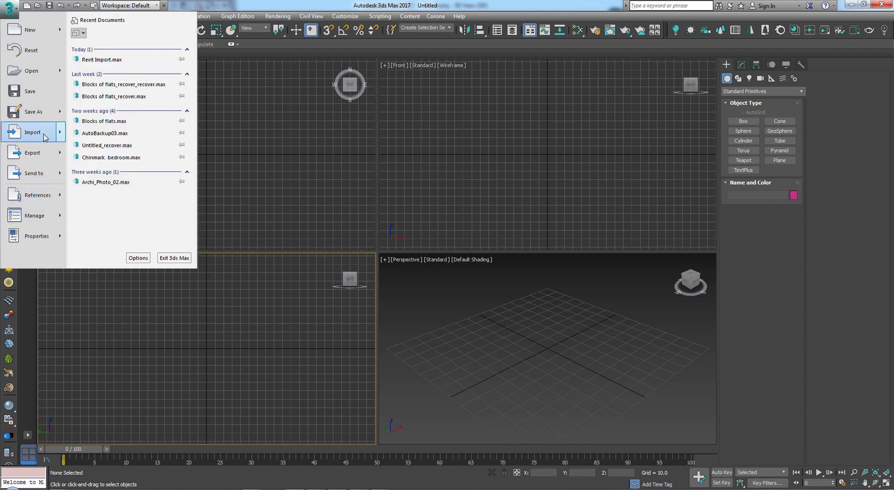
mouse_move(45, 136)
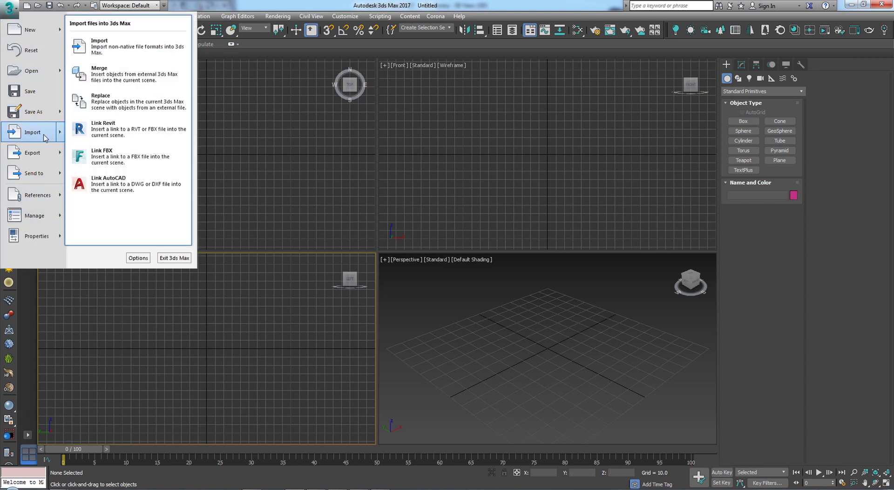
left_click(134, 53)
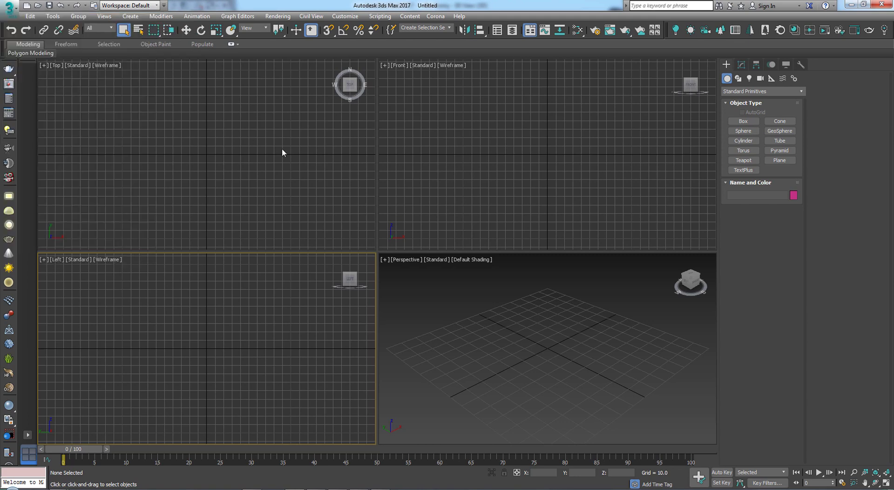
left_click(313, 122)
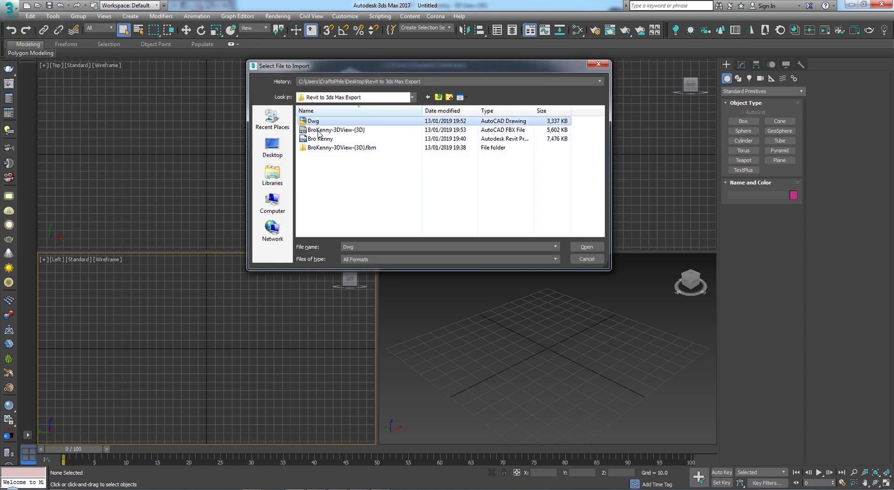
left_click(587, 246)
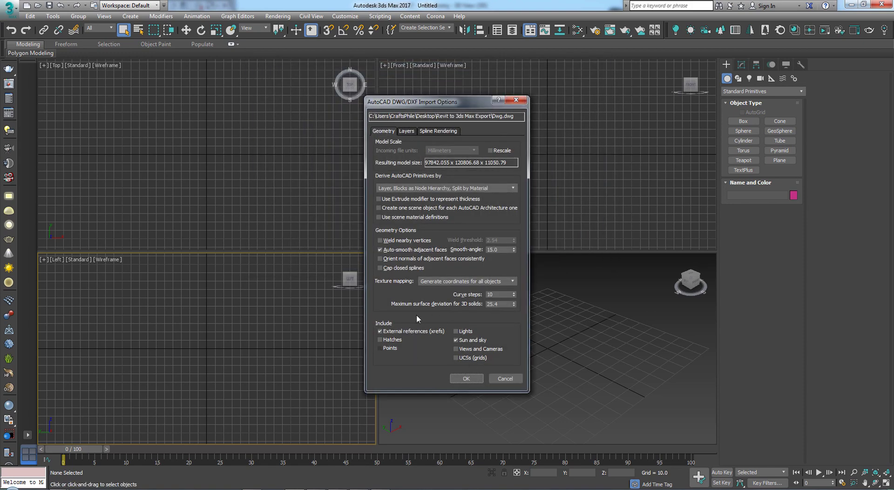
left_click(466, 378)
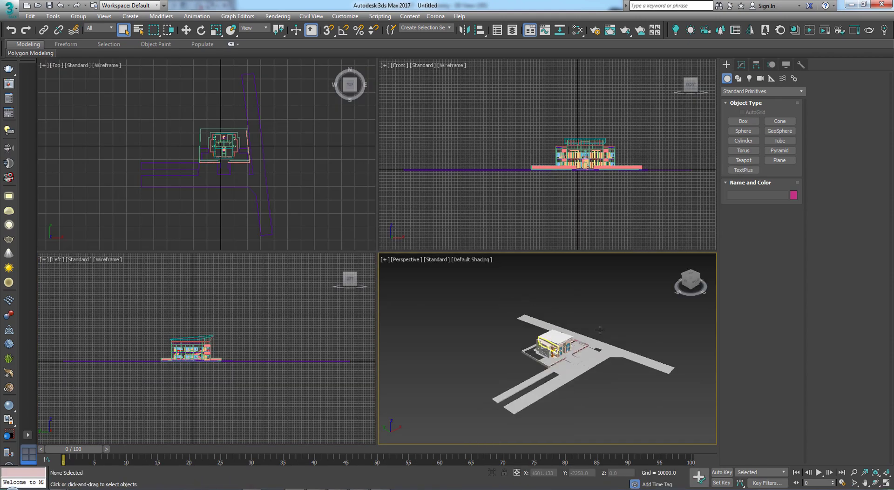
Inspect the building imported from the DWG file in the perspective viewport, both close up and as a whole
scroll(600, 329, "up", 10)
scroll(541, 361, "down", 2)
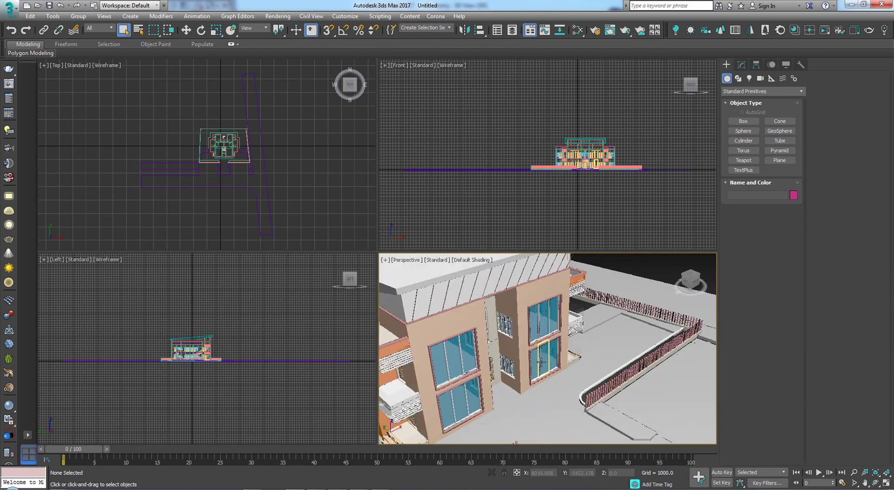
scroll(542, 361, "down", 10)
scroll(619, 337, "up", 5)
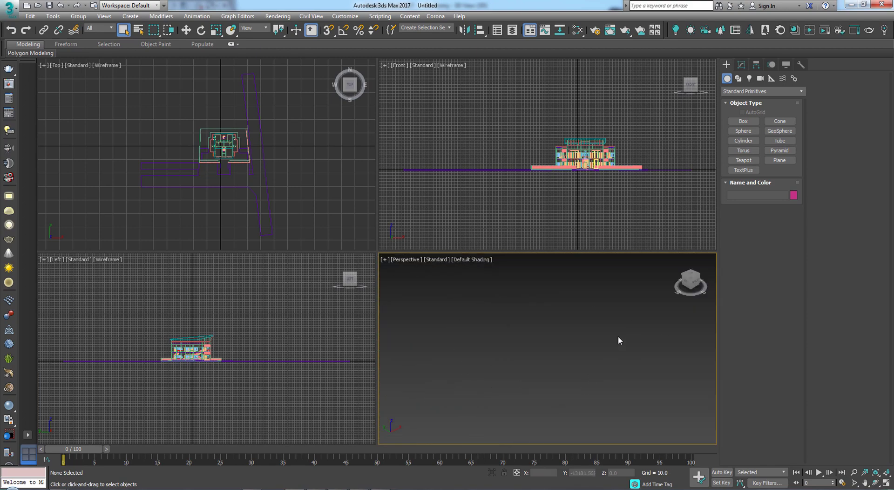
scroll(545, 352, "down", 10)
scroll(625, 279, "up", 8)
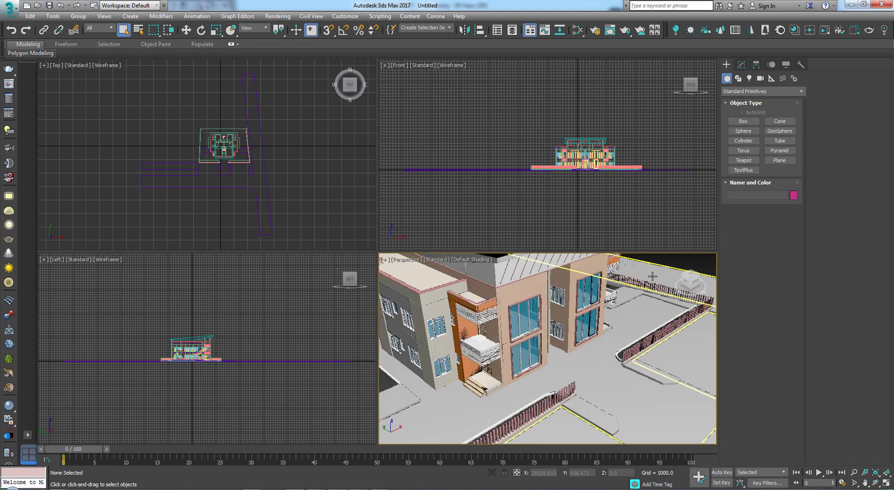
scroll(547, 348, "down", 4)
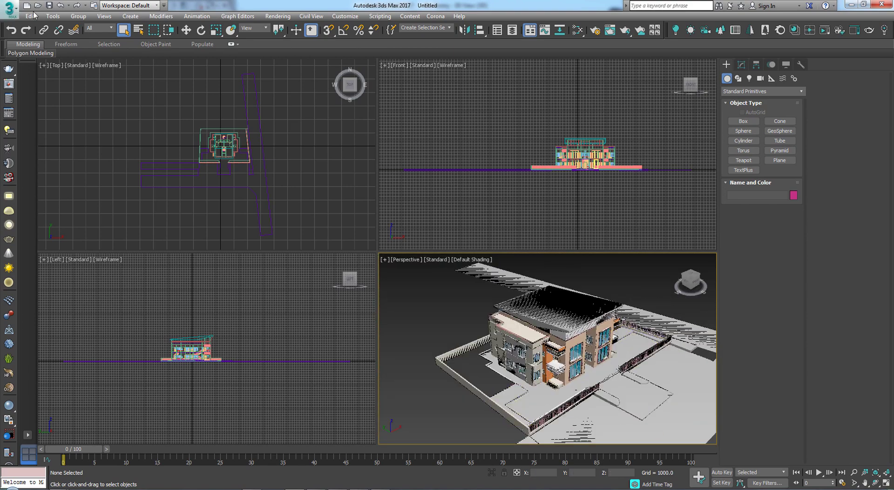
left_click(10, 10)
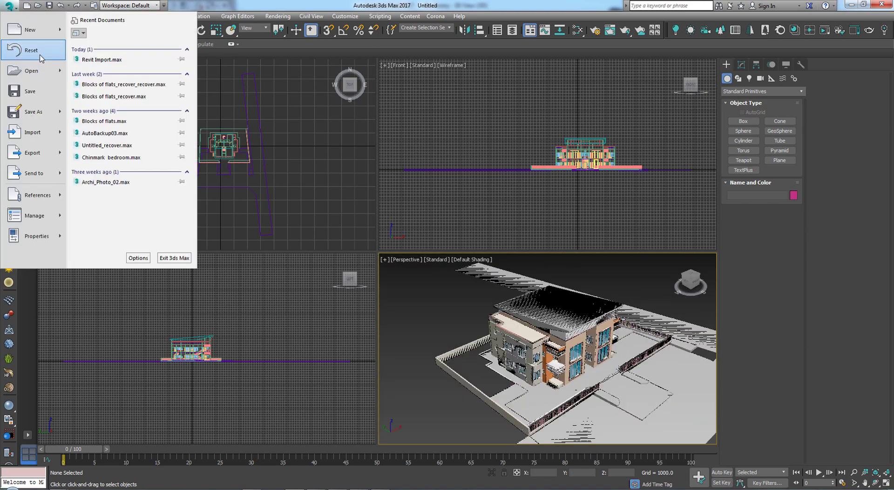
left_click(32, 50)
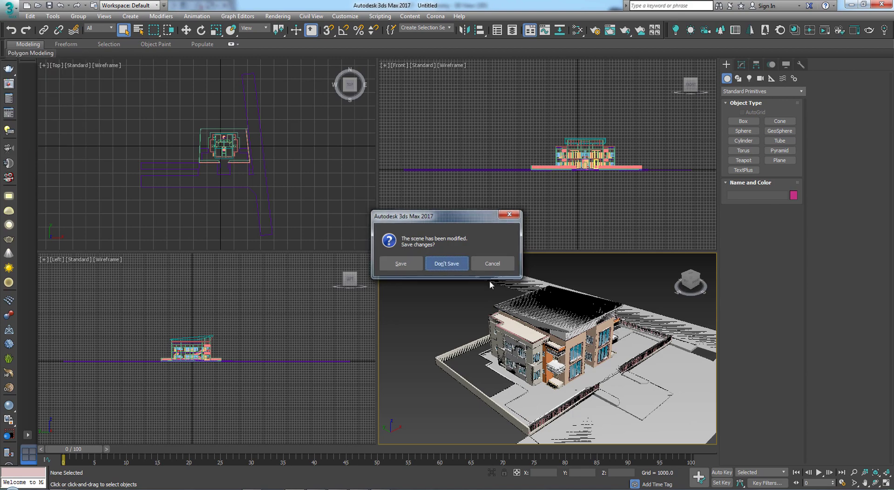
key("Return")
left_click(471, 263)
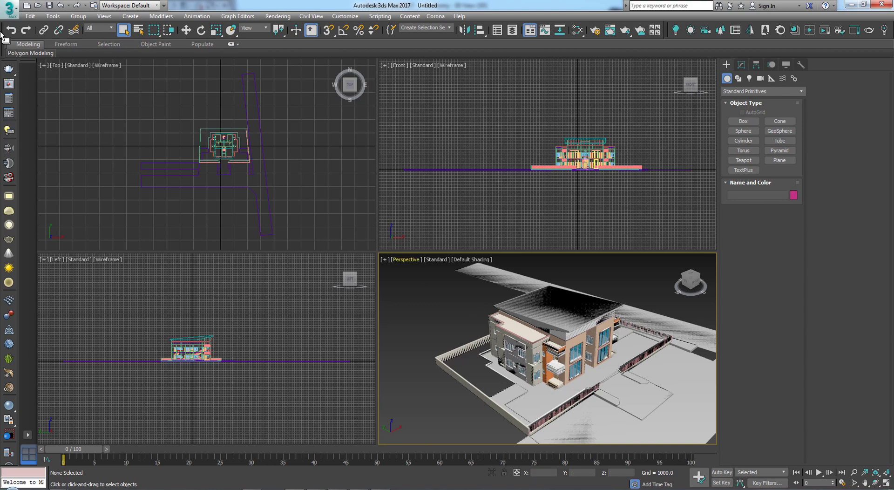
Discard the scene imported from the DWG without saving and reset 3ds Max to an empty scene
left_click(10, 8)
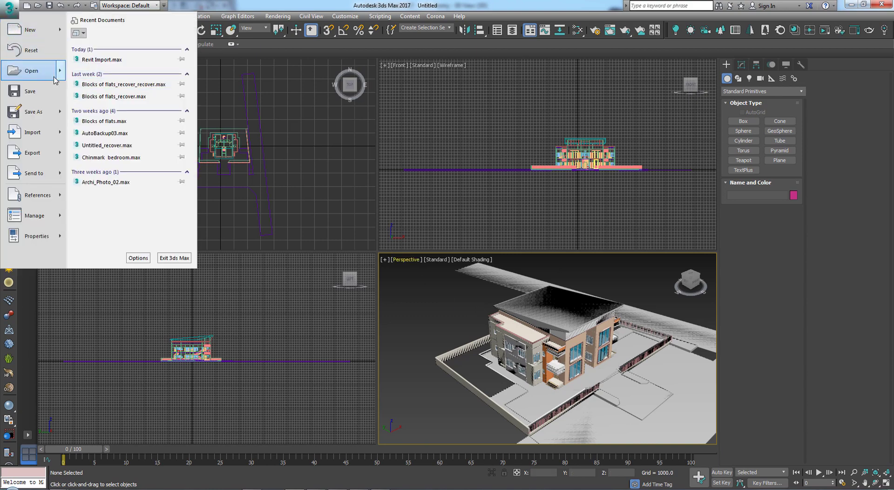
left_click(29, 50)
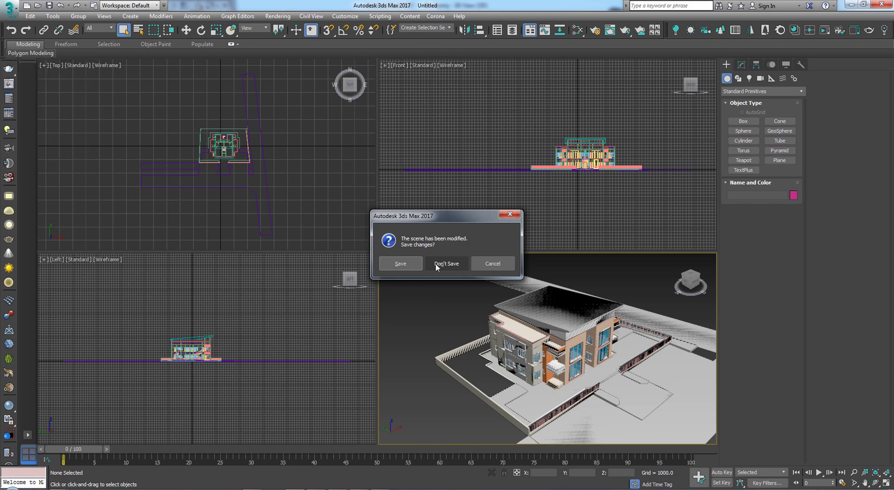
left_click(446, 264)
left_click(426, 266)
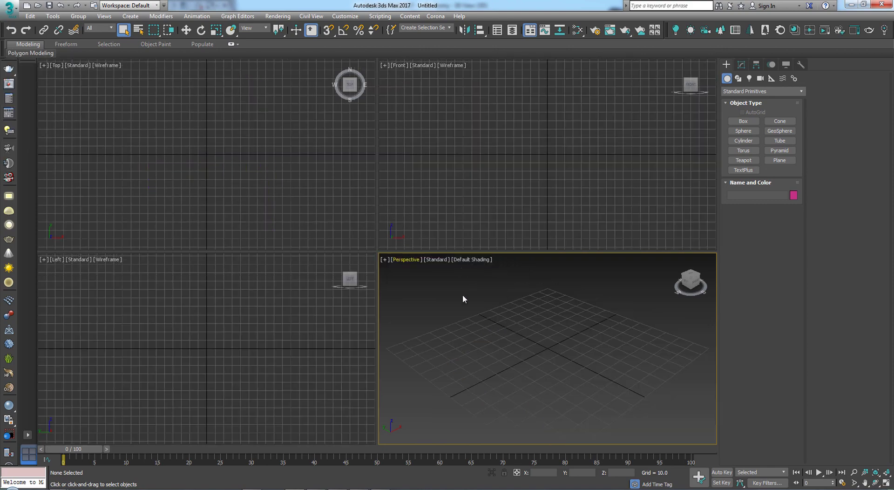
Link the building's 3D view FBX from the Revit to 3ds Max Export folder using the preset Autodesk Revit - Do Not Combine Entities
left_click(10, 9)
mouse_move(46, 135)
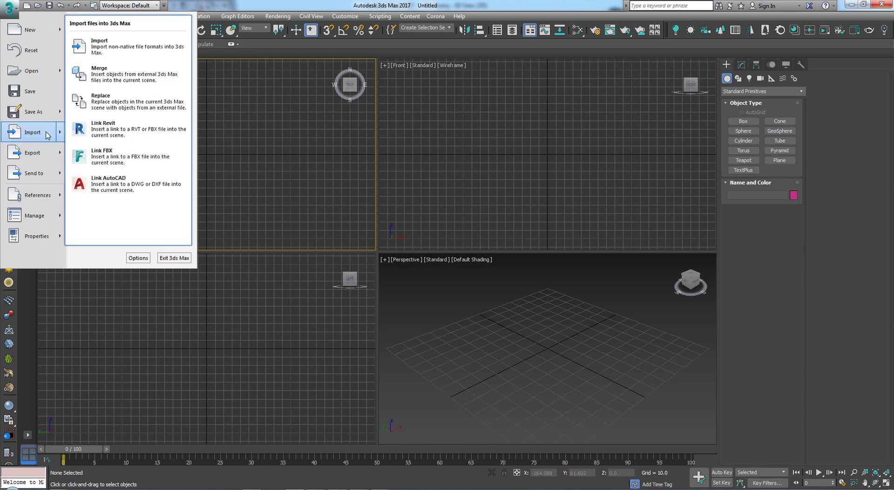
left_click(94, 159)
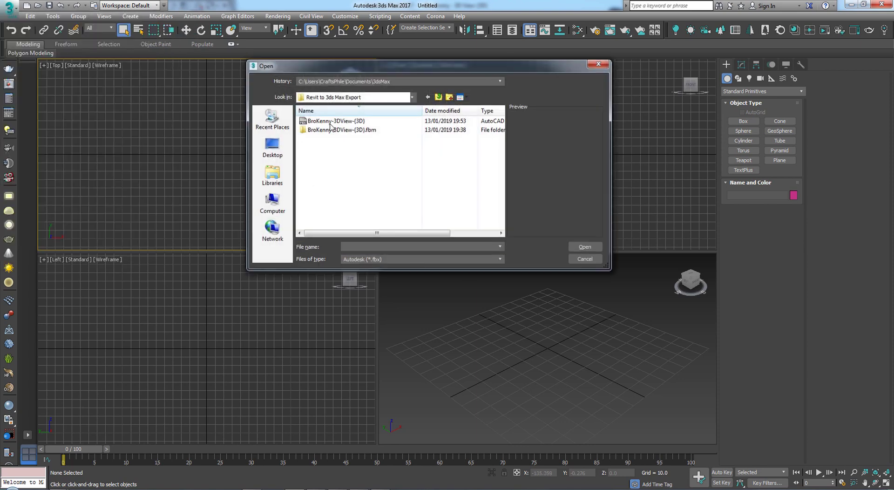
left_click(332, 122)
left_click(585, 247)
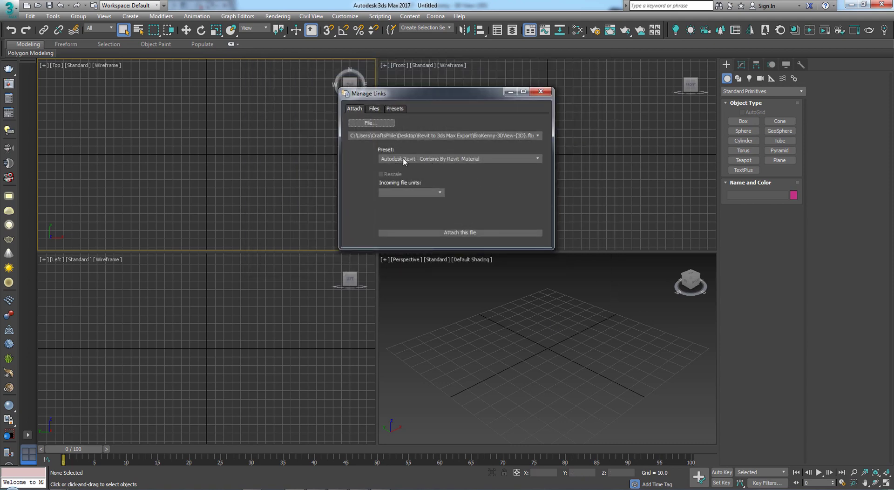
left_click(447, 158)
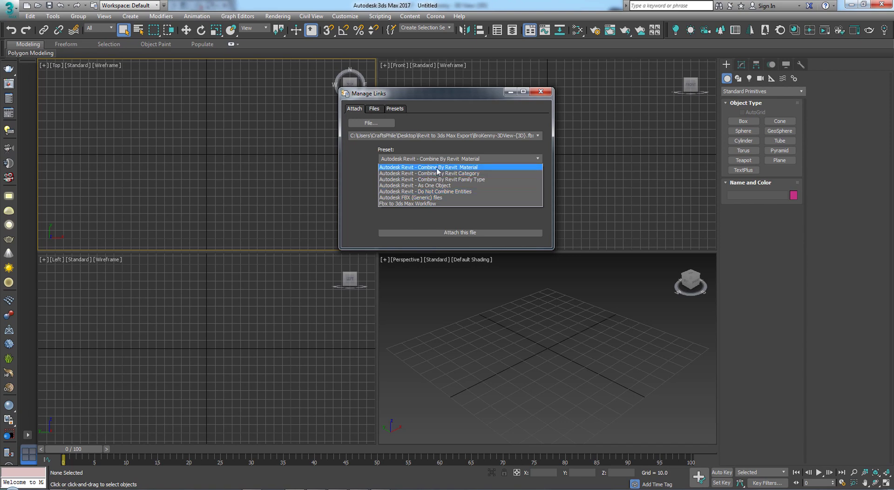
left_click(450, 192)
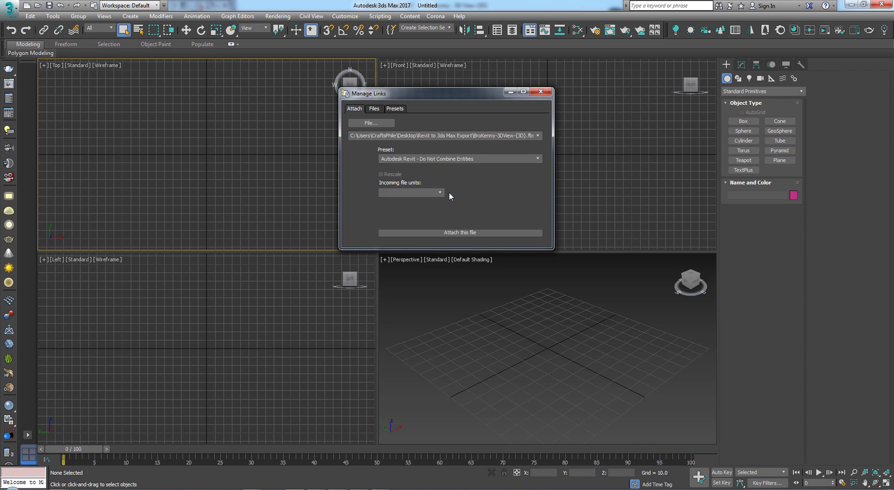
left_click(471, 233)
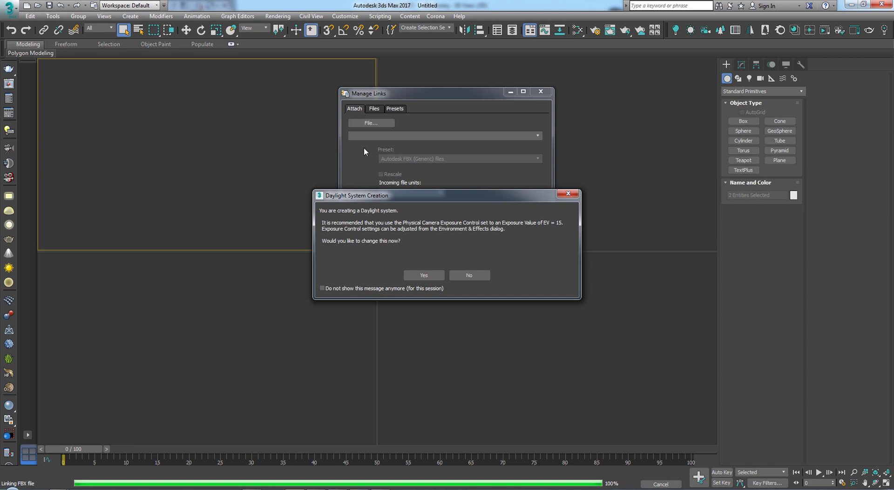
Dismiss the daylight exposure and Windows color scheme prompts without changing anything, and close the link manager
left_click_drag(421, 196, 481, 138)
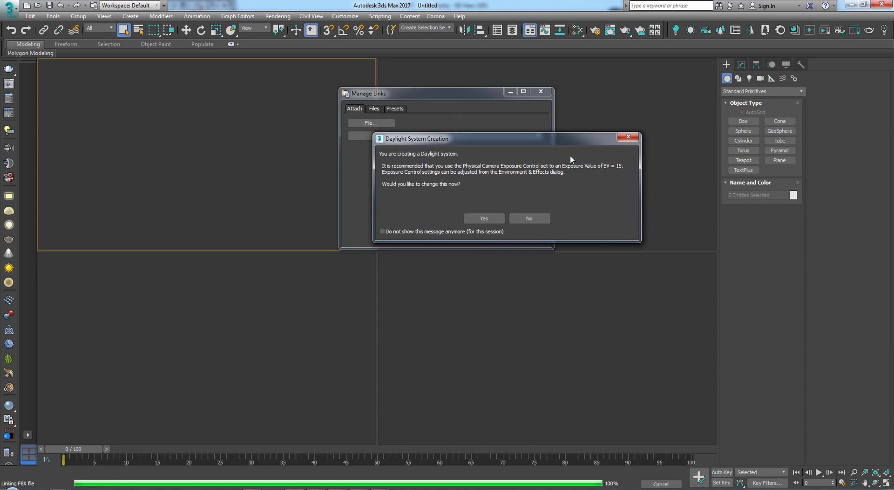
left_click(628, 137)
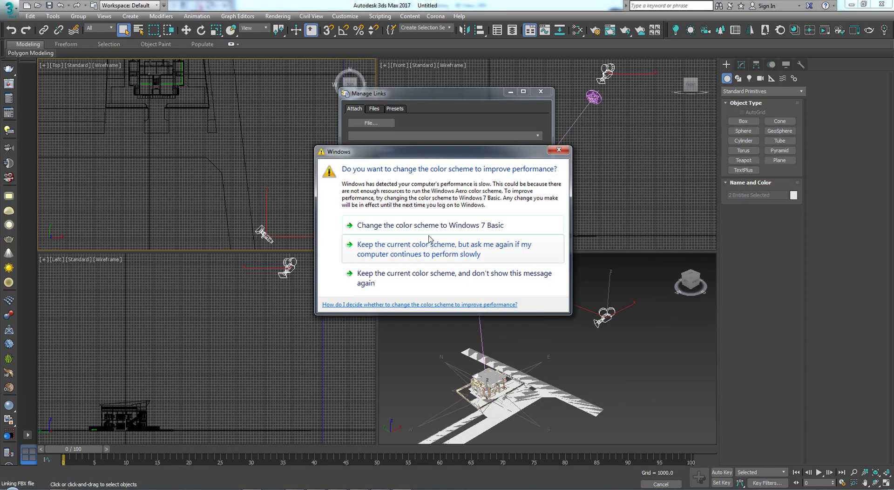
left_click(563, 153)
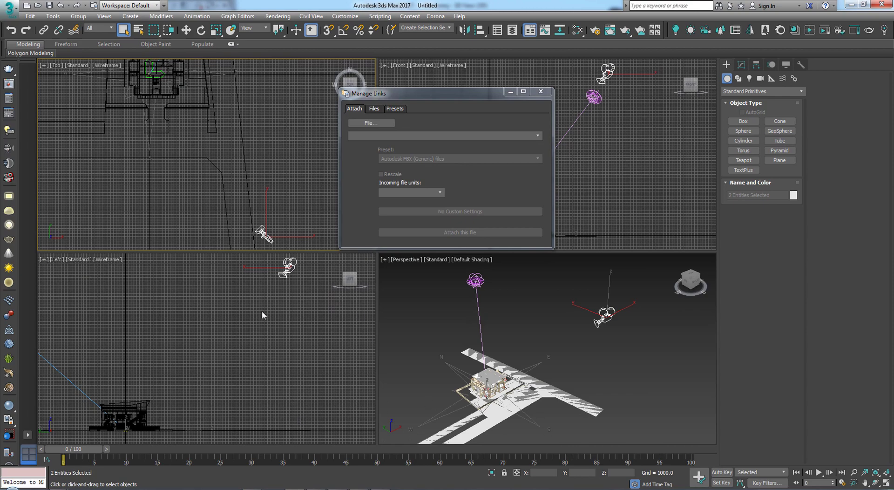
right_click(343, 314)
left_click(541, 92)
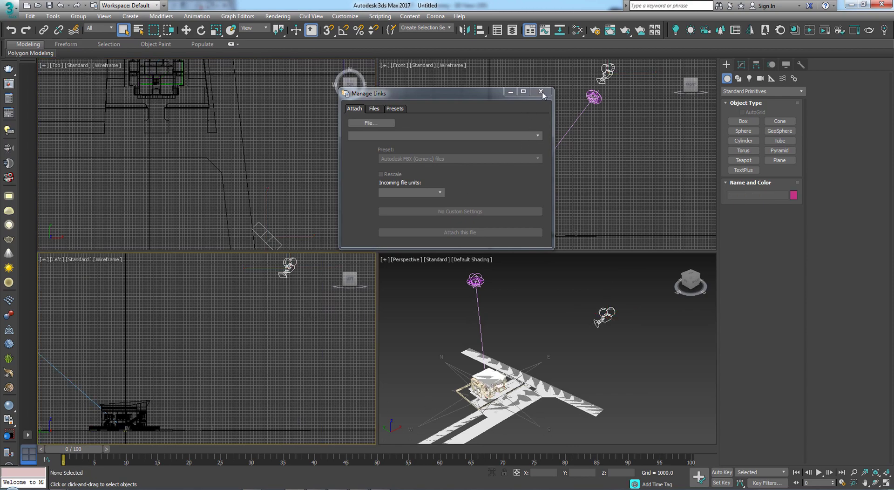
Inspect the FBX-linked building in the perspective viewport, viewing its facades, roof and fence up close and from afar
left_click(585, 306)
middle_click_drag(585, 307, 577, 336, "alt")
scroll(546, 309, "up", 10)
scroll(546, 308, "down", 5)
scroll(594, 353, "up", 10)
scroll(595, 353, "down", 5)
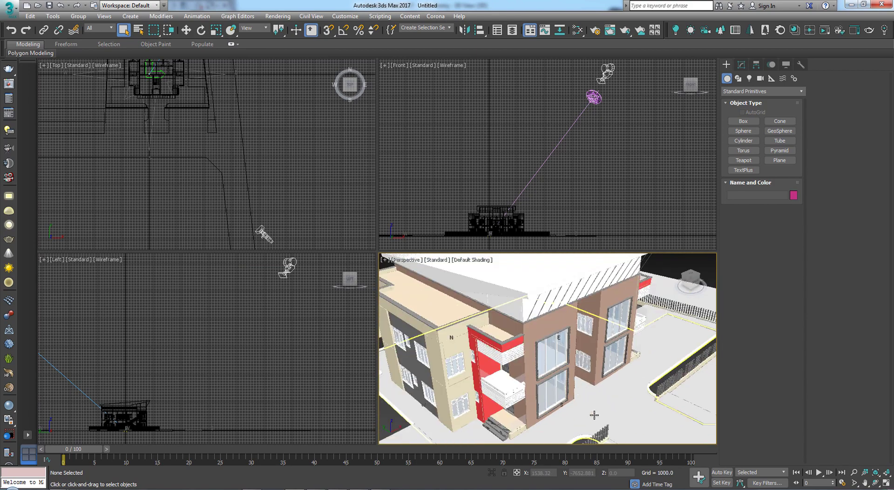
scroll(595, 405, "up", 6)
scroll(551, 361, "down", 6)
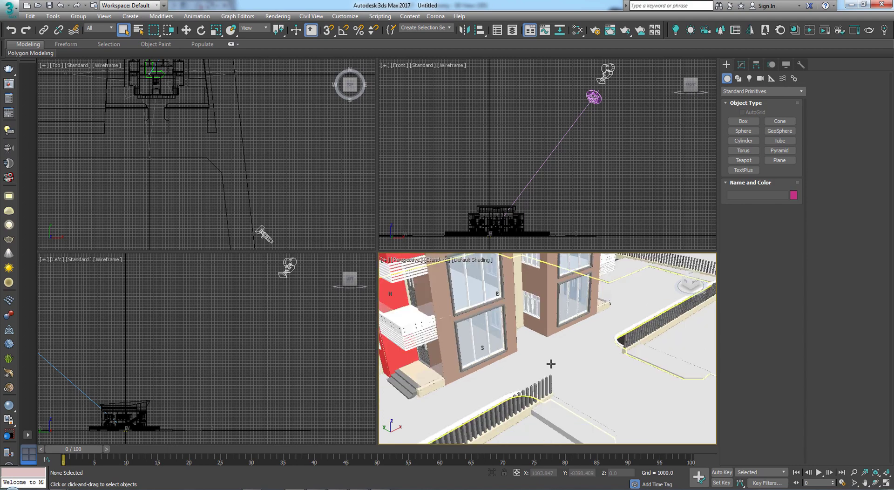
Select the paved ground floor, roof fascia, balcony roof slab and a facade wall one by one to check how the linked objects are separated
left_click(593, 383)
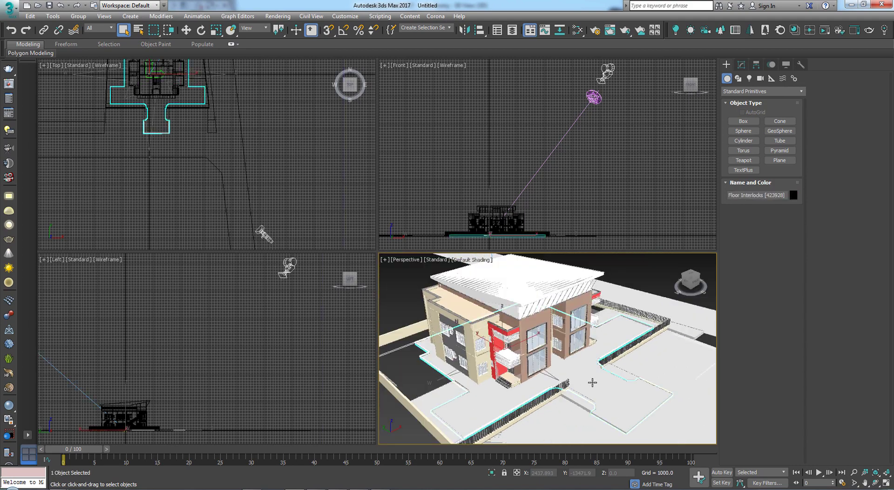
left_click(509, 305)
scroll(509, 305, "up", 6)
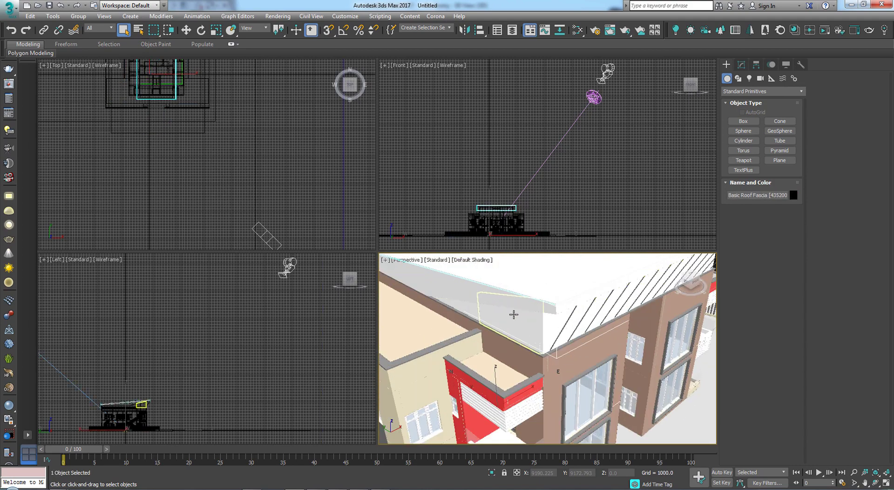
left_click(507, 326)
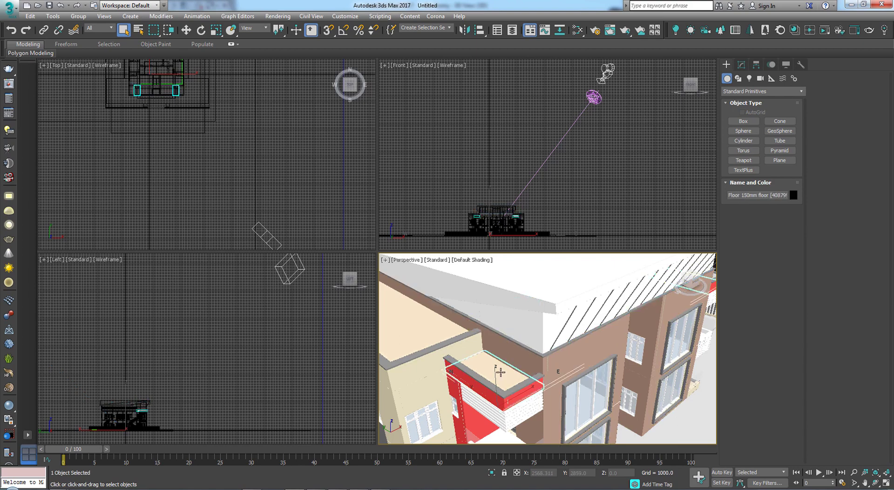
left_click(452, 385)
scroll(466, 373, "down", 3)
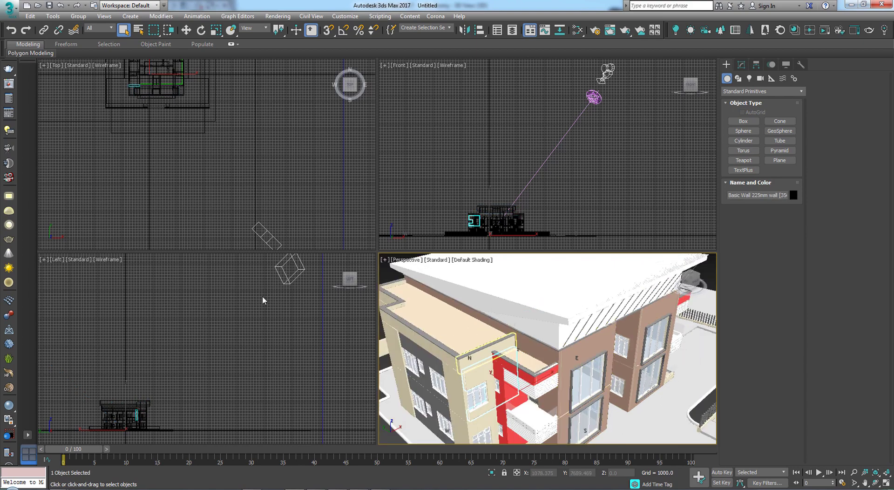
left_click(9, 8)
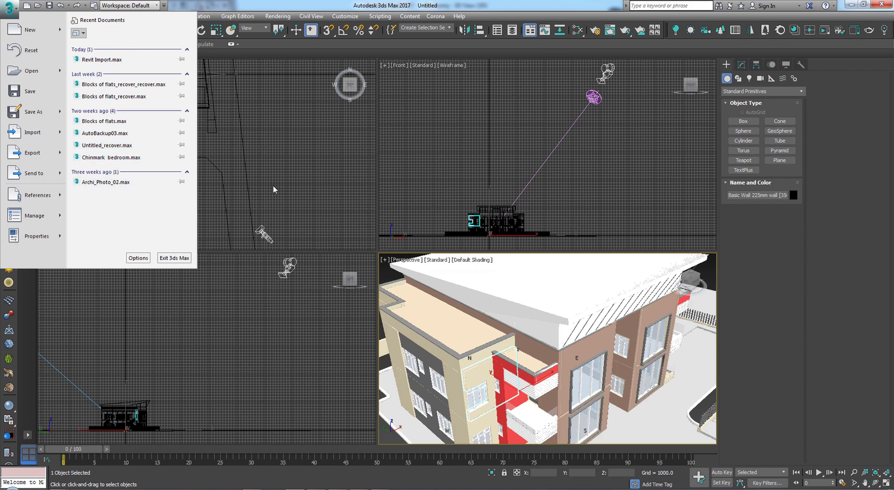
left_click(9, 8)
left_click(9, 8)
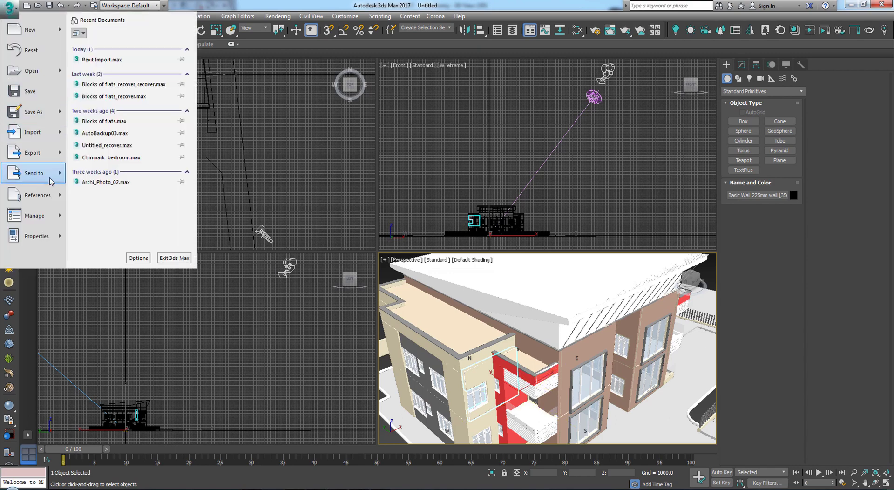
mouse_move(40, 154)
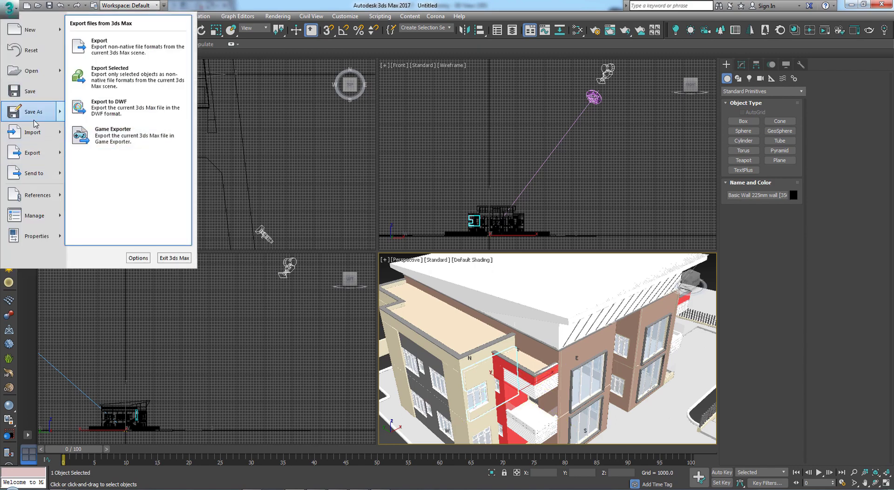
mouse_move(40, 130)
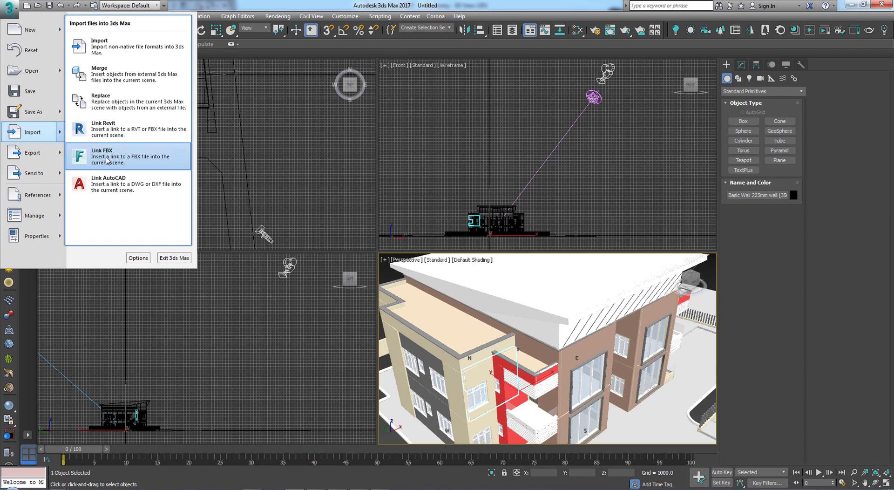
left_click(290, 176)
Examine the linked camera, the SunAndSky daylight system and the building's side elevation in the Left viewport
left_click(342, 323)
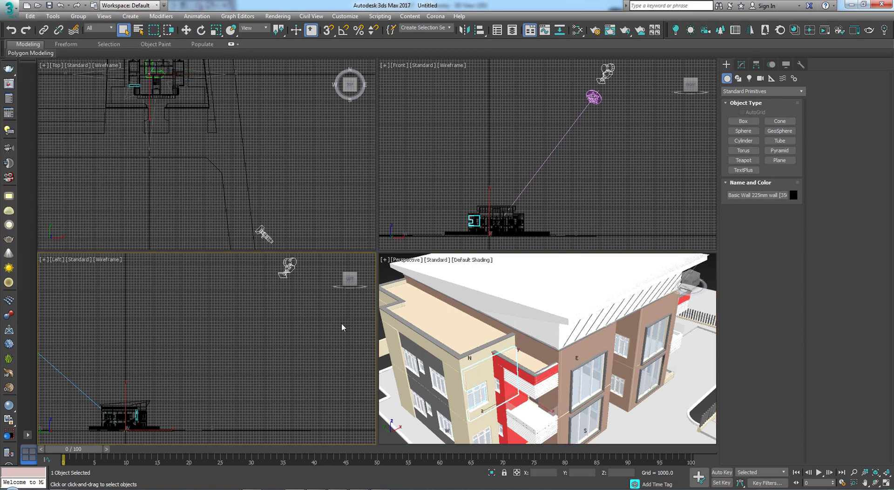
scroll(340, 323, "down", 4)
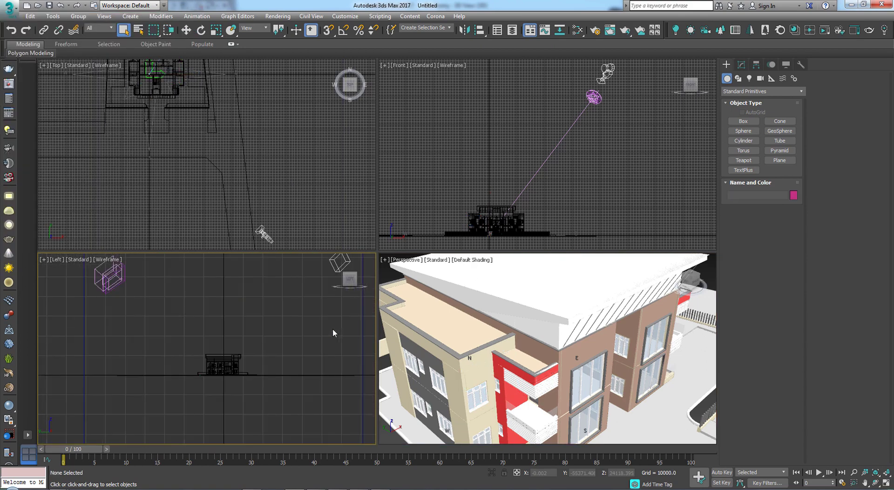
scroll(294, 334, "down", 4)
left_click(314, 296)
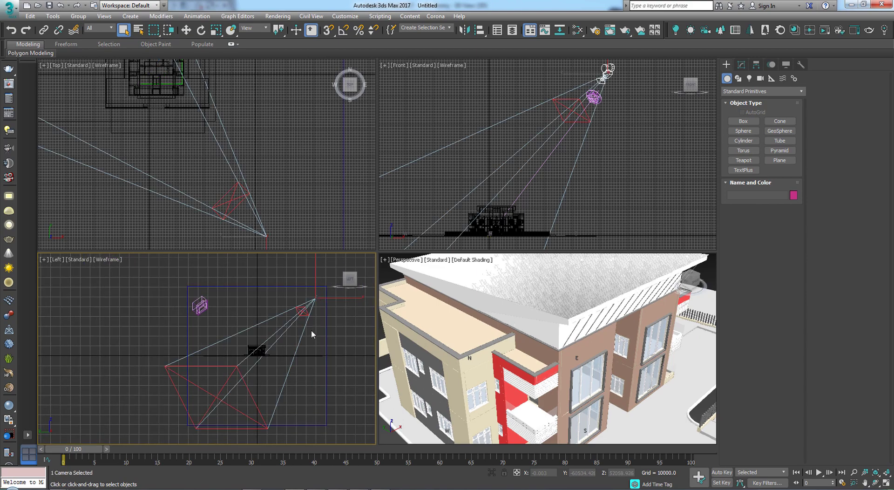
left_click(200, 306)
scroll(236, 320, "up", 3)
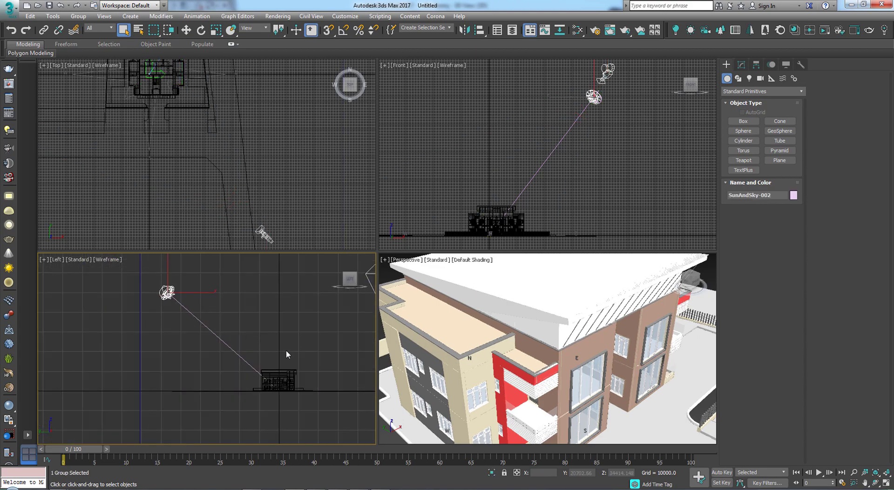
left_click(298, 364)
scroll(270, 399, "up", 8)
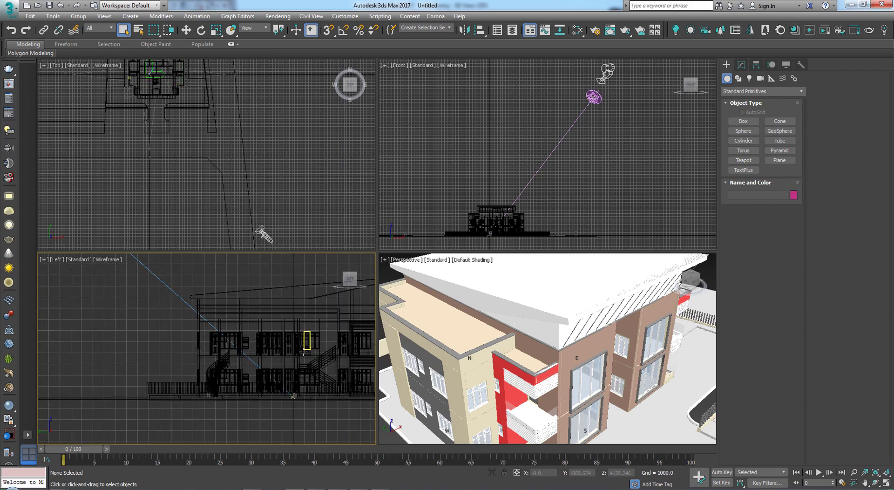
scroll(157, 347, "down", 8)
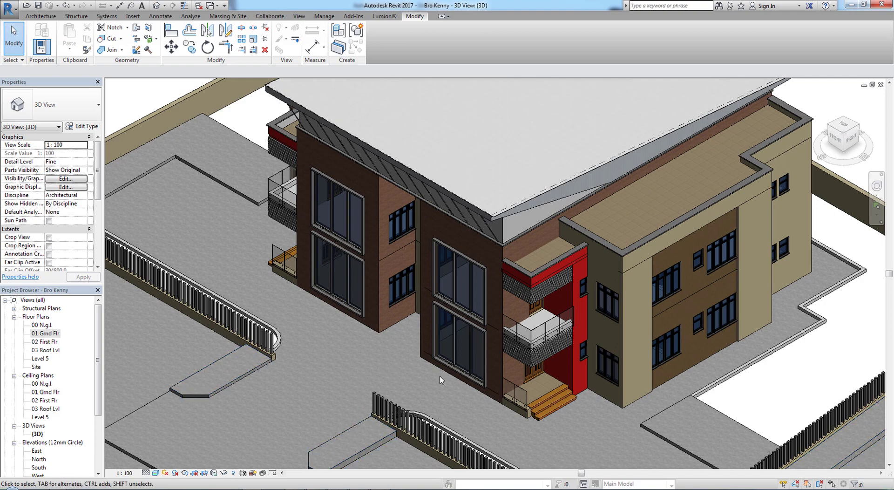
Switch to Revit and examine the original building's windows, balconies and walls in the 3D view
scroll(440, 379, "up", 3)
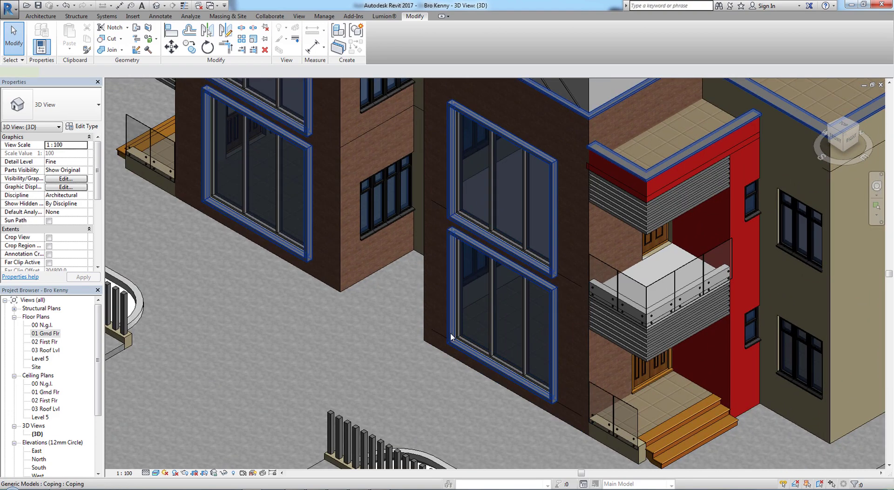
left_click(451, 336)
scroll(451, 336, "down", 6)
key("Escape")
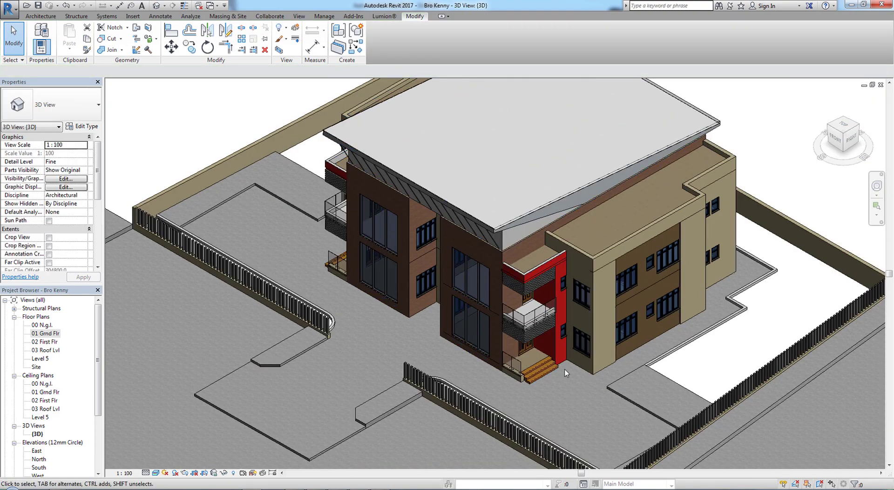
scroll(536, 251, "up", 3)
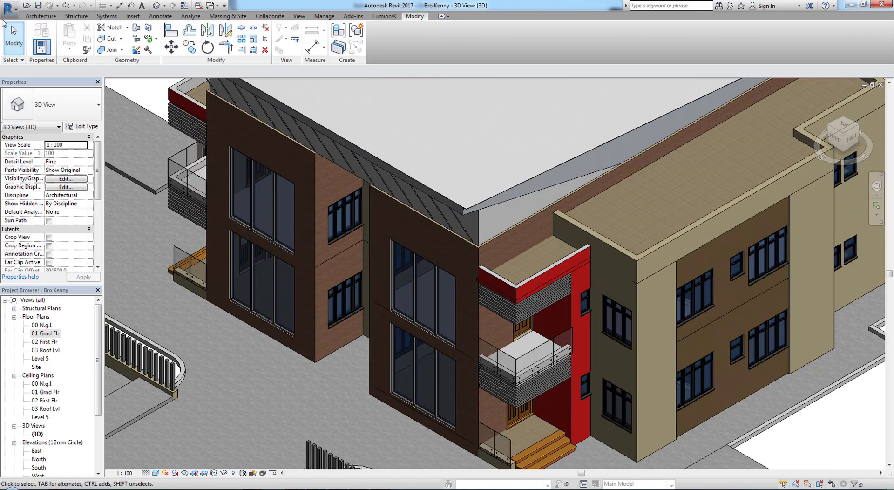
Export the 3D view as FBX, overwriting BroKenny-3DView-{3D} in the Revit to 3ds Max Export folder
left_click(8, 9)
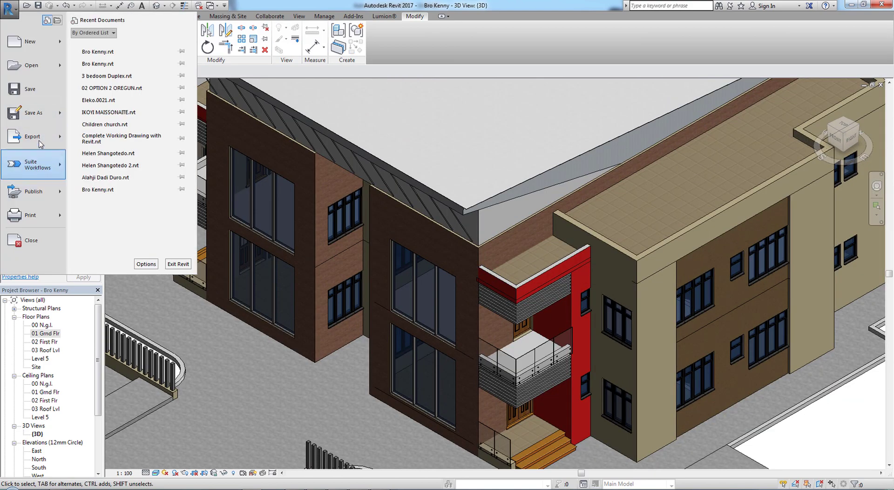
mouse_move(40, 140)
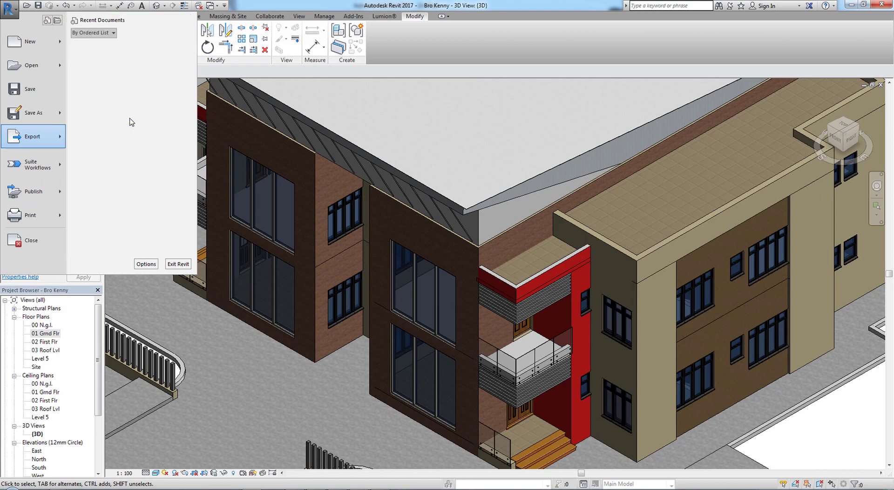
left_click(132, 122)
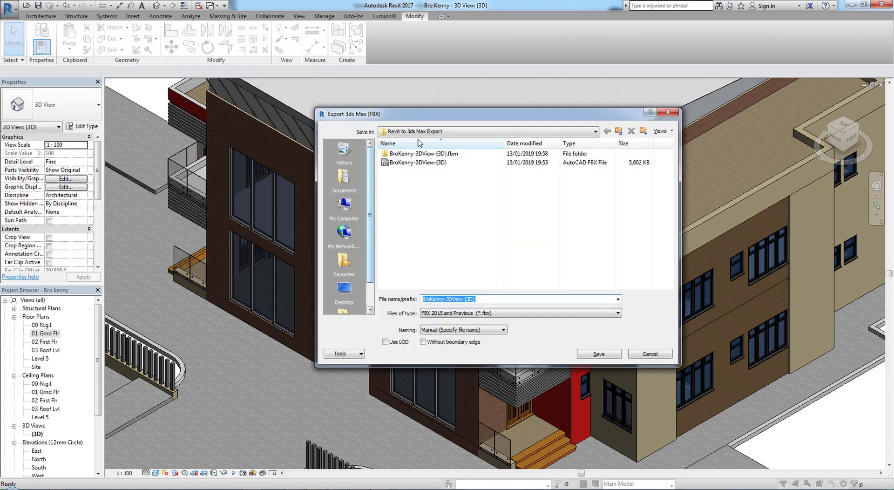
left_click(404, 163)
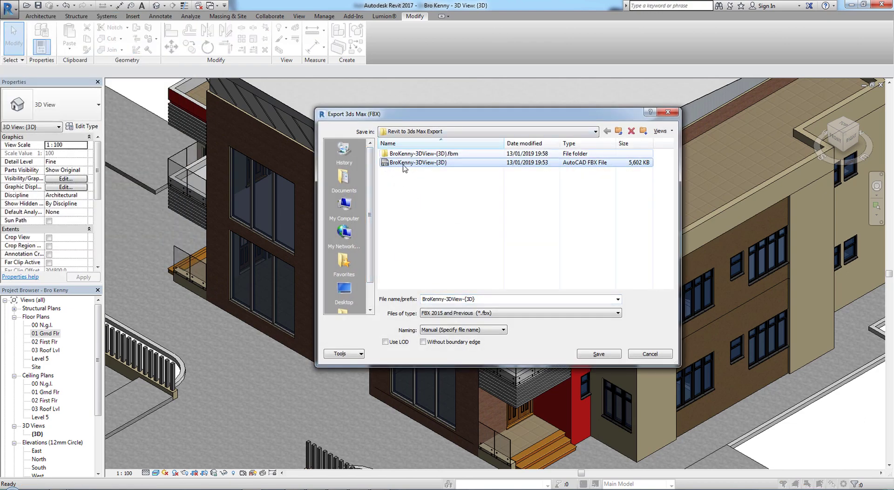
left_click(598, 354)
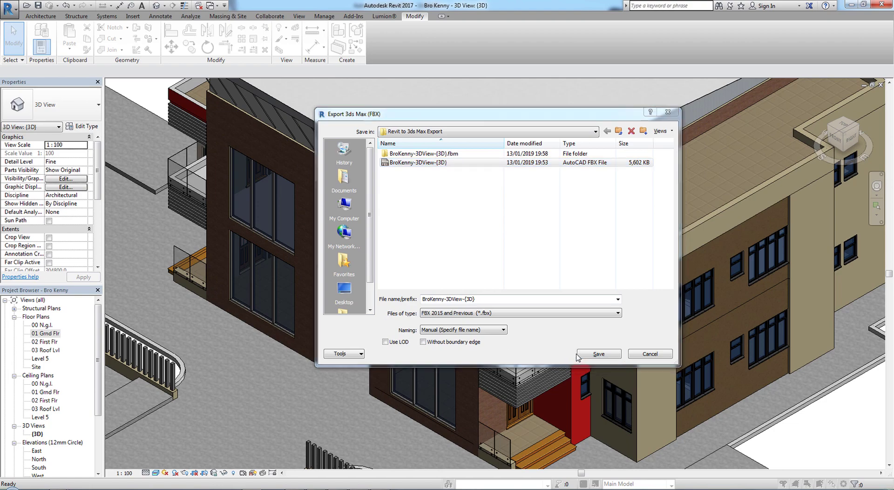
left_click(470, 269)
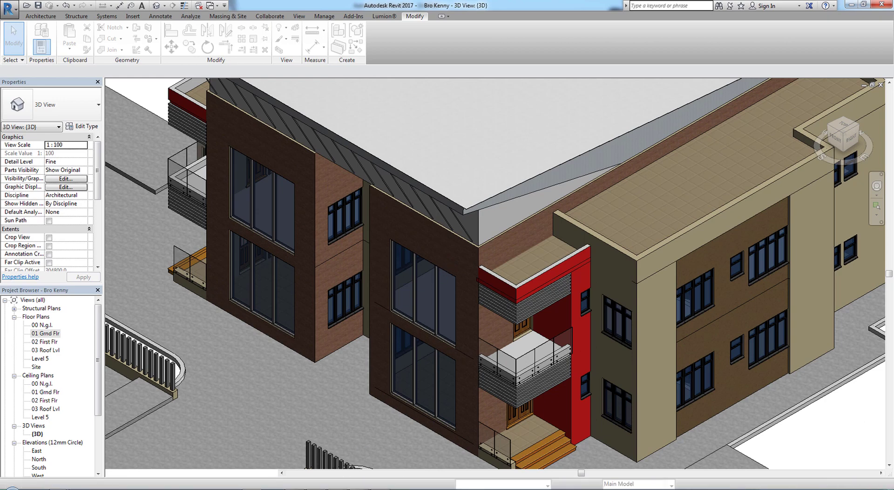
Switch to 3ds Max and open the list of linked files in Manage Links
mouse_move(351, 489)
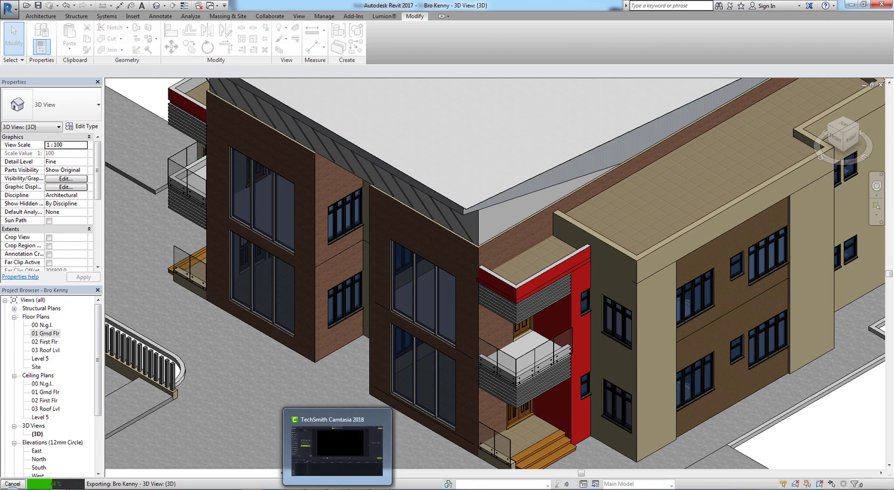
mouse_move(322, 489)
left_click(323, 447)
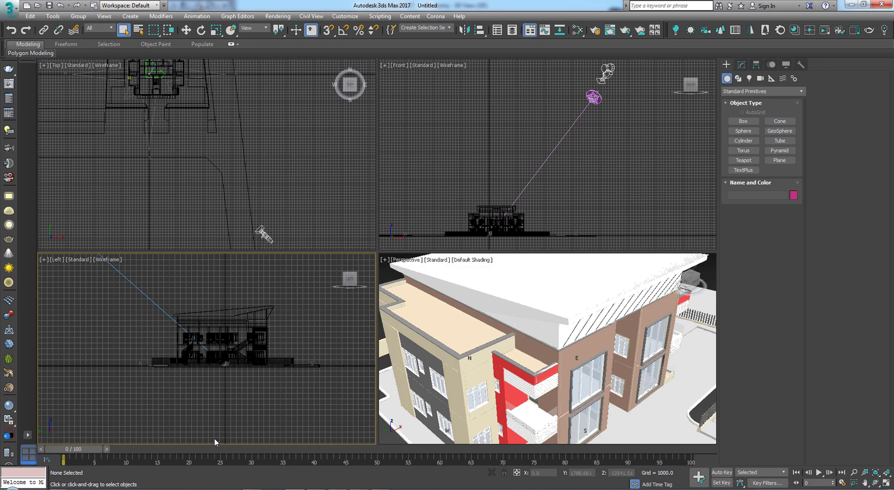
key("alt+Tab")
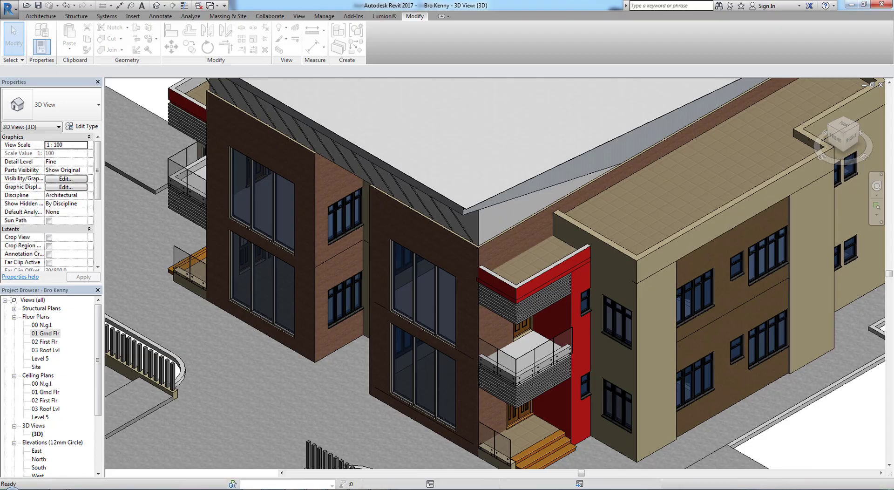
left_click(293, 486)
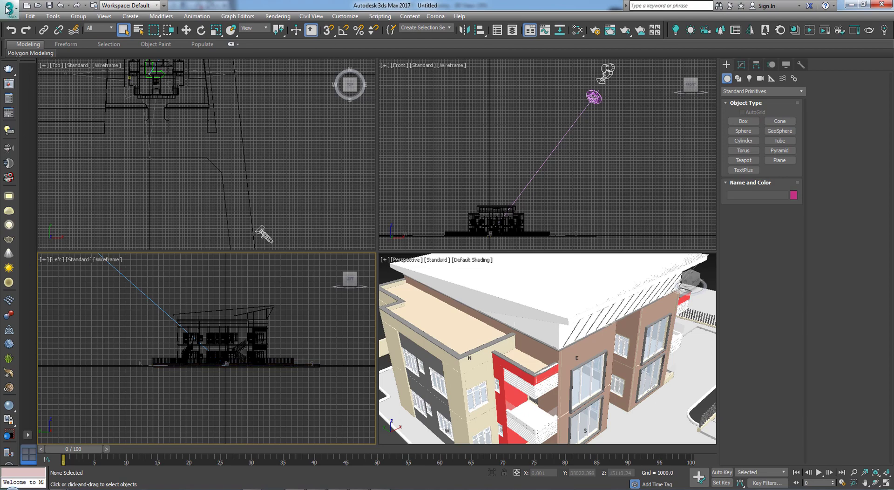
left_click(8, 9)
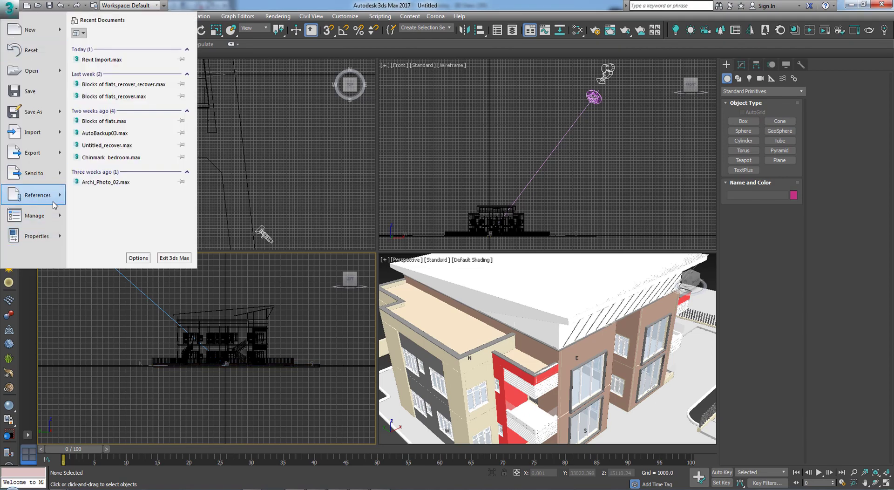
mouse_move(55, 205)
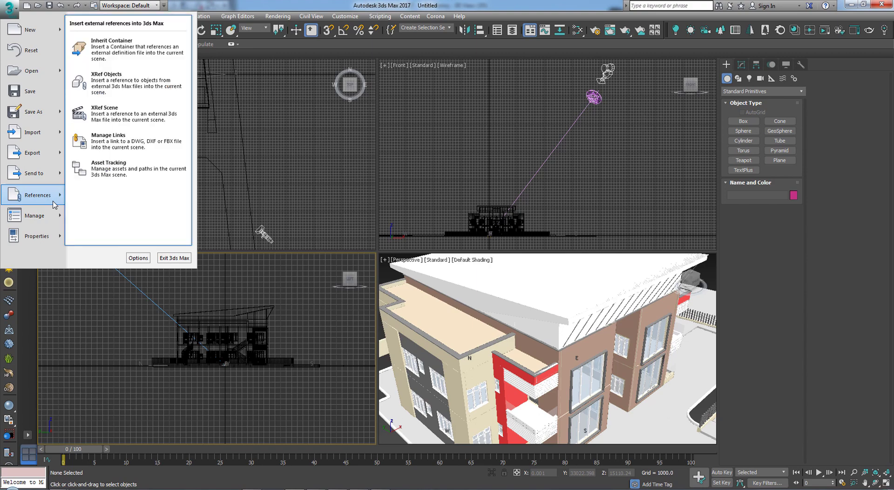
left_click(124, 144)
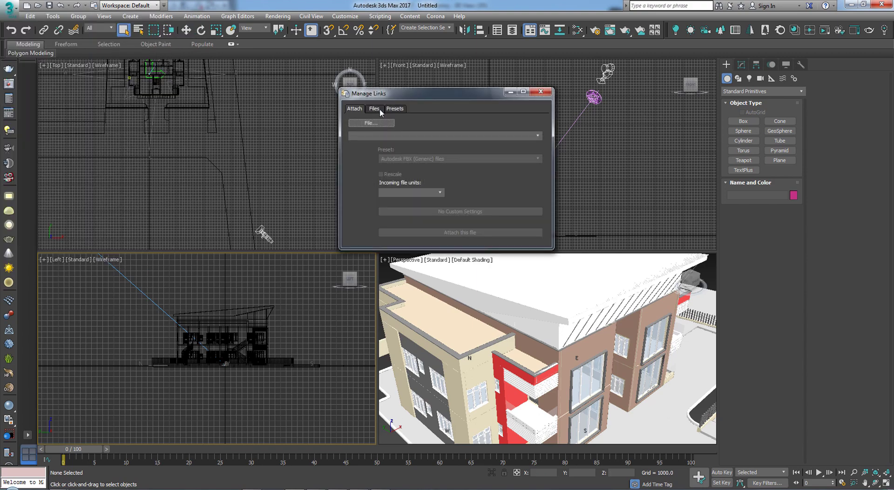
left_click(375, 109)
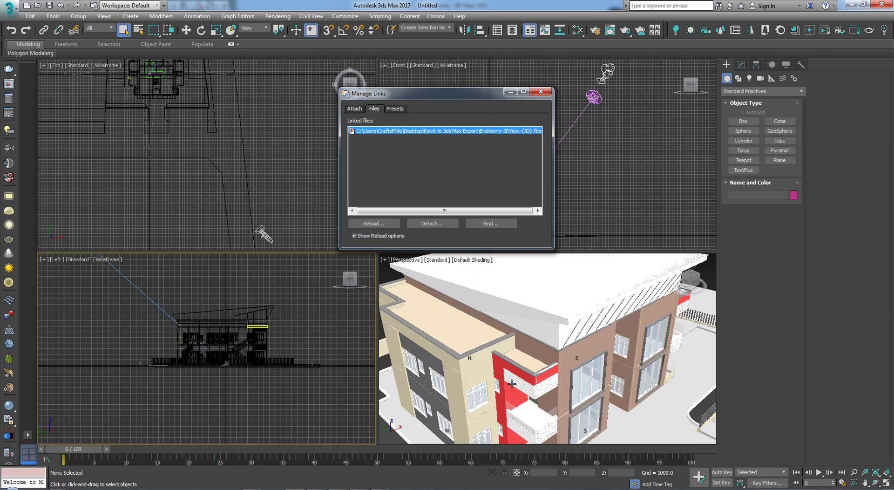
Reload the linked FBX file, going through its lights, daylight system, cameras and keep-scene-material-assignments options in the link settings
left_click(380, 221)
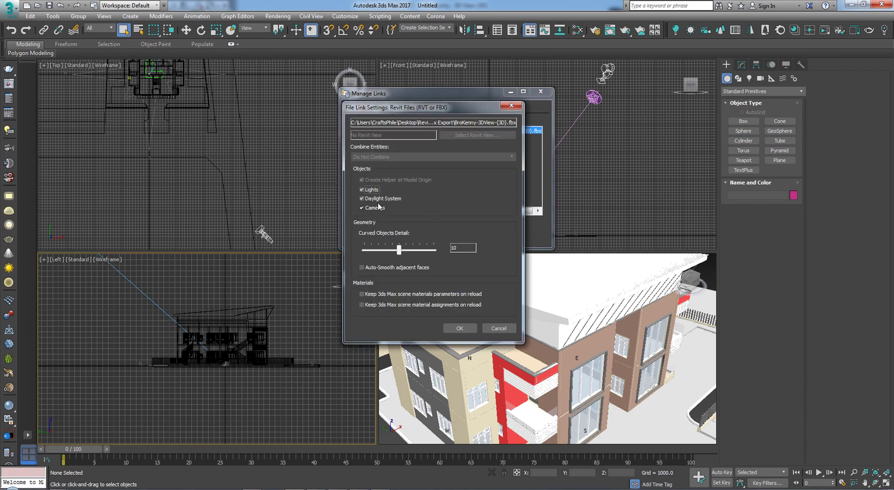
left_click(362, 190)
left_click(361, 199)
left_click(362, 208)
key("Tab")
left_click(362, 305)
left_click(461, 328)
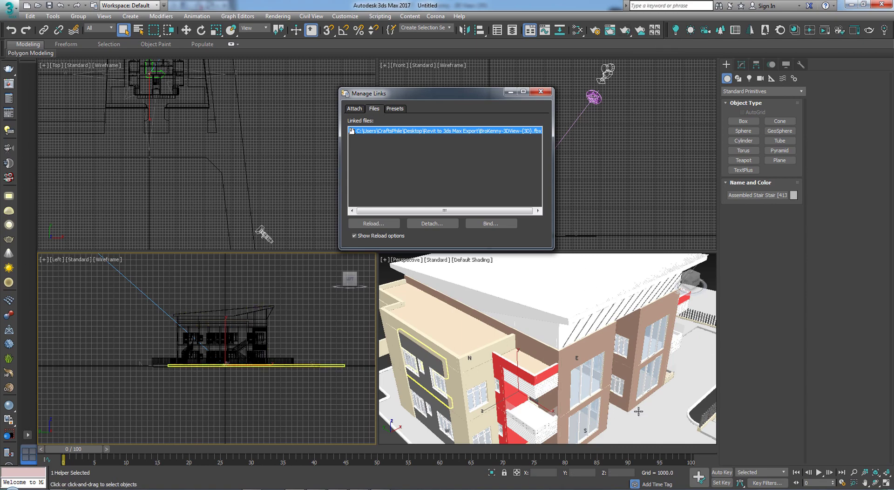
Select the paved ground floor, examine the reloaded building's windows, walls and balcony in the perspective view, and close Manage Links
left_click(591, 427)
left_click(588, 427)
scroll(589, 427, "up", 6)
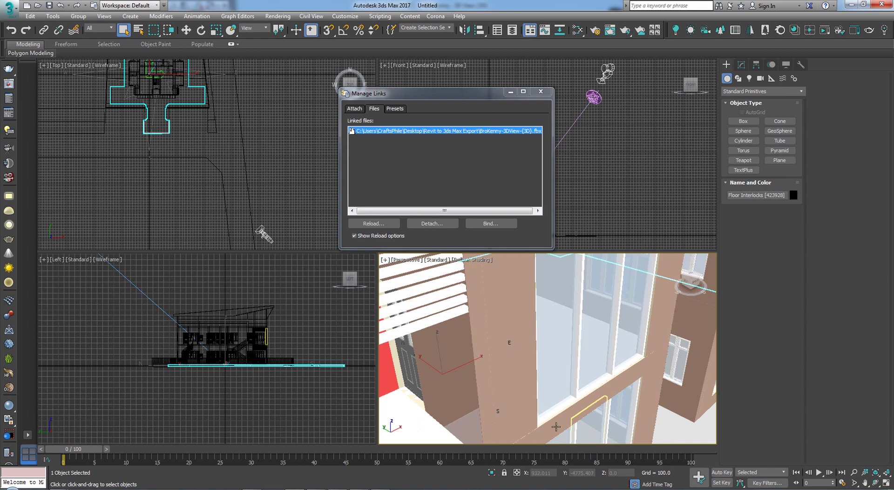
scroll(539, 360, "down", 5)
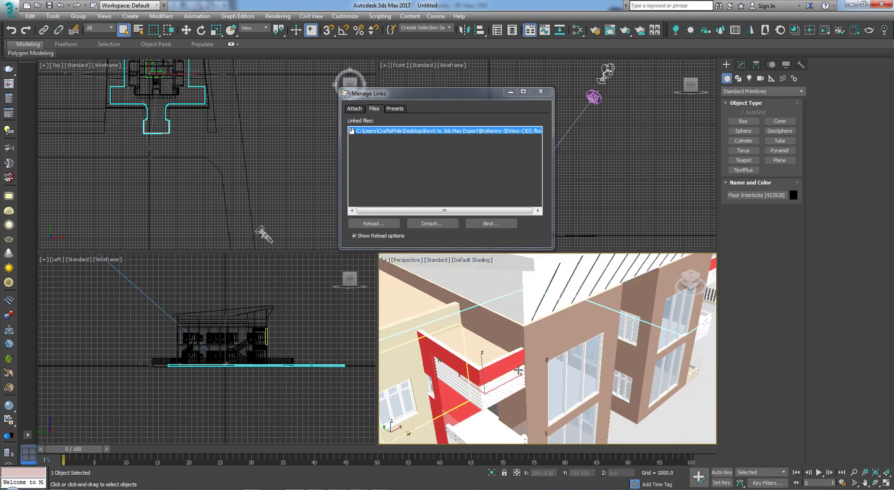
scroll(541, 361, "up", 2)
scroll(565, 351, "down", 5)
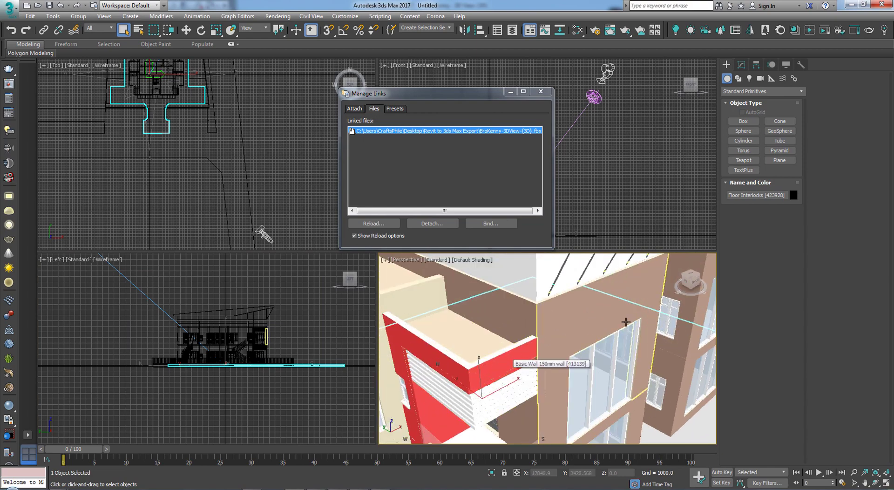
scroll(566, 350, "up", 5)
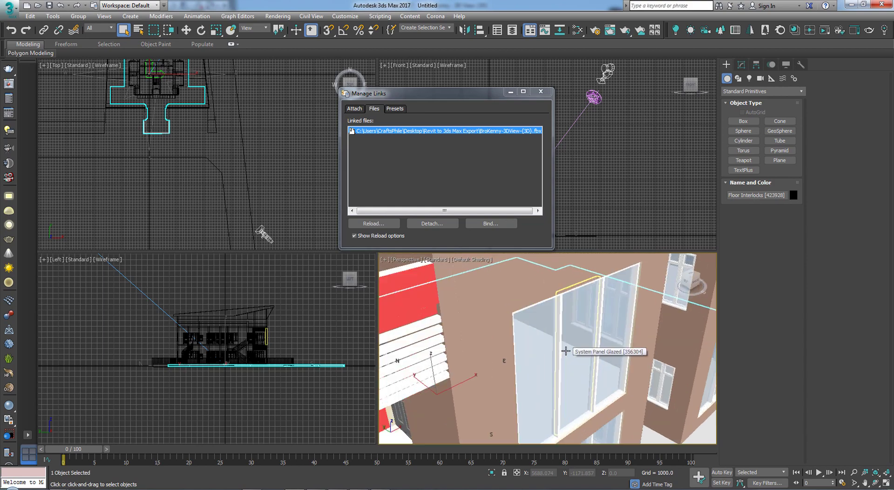
left_click(541, 91)
Review the import options for linking Revit, FBX and AutoCAD files
left_click(16, 7)
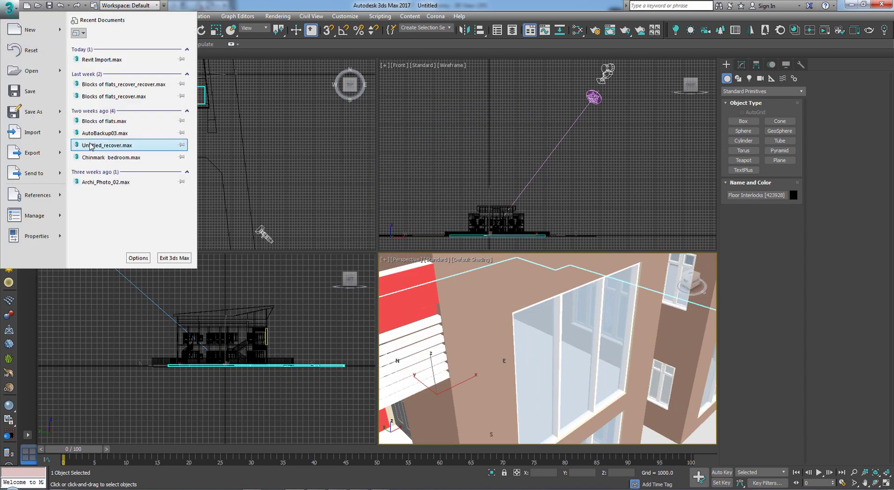
left_click(61, 135)
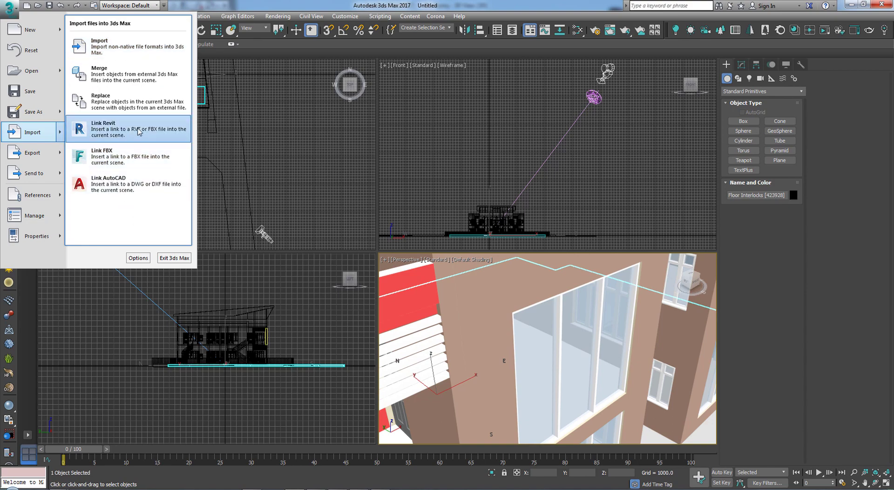
left_click(307, 167)
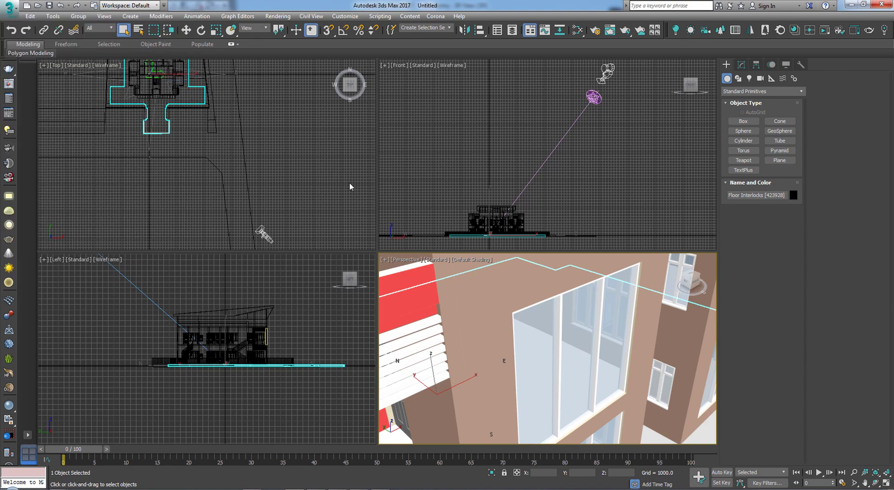
left_click(5, 6)
Switch to Revit and examine the original building's front facade and fence in the 3D view
left_click(272, 404)
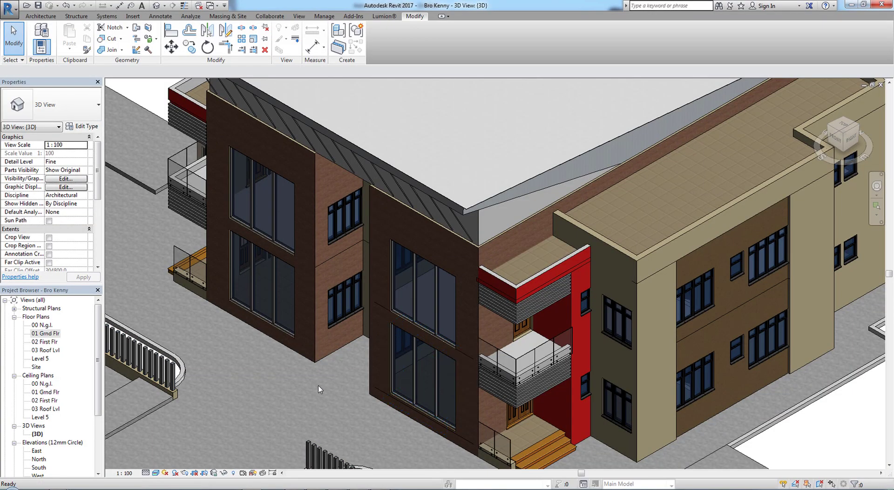
scroll(358, 365, "down", 5)
scroll(434, 314, "up", 8)
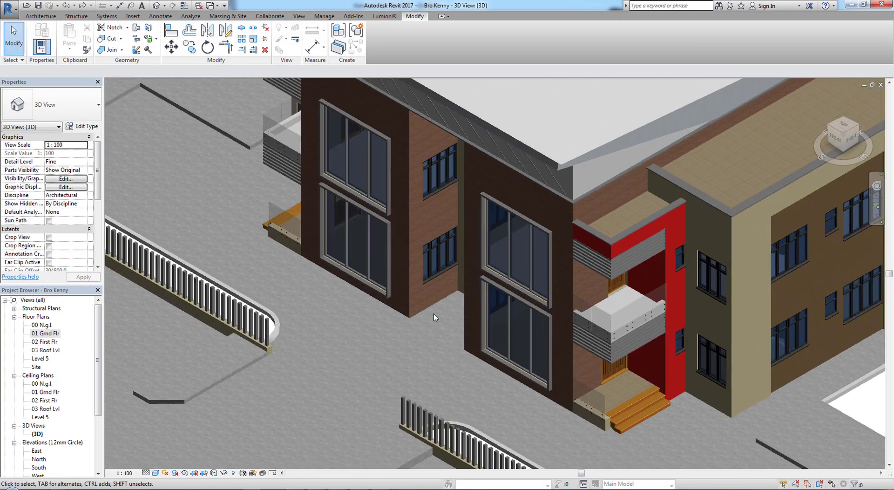
scroll(415, 338, "down", 3)
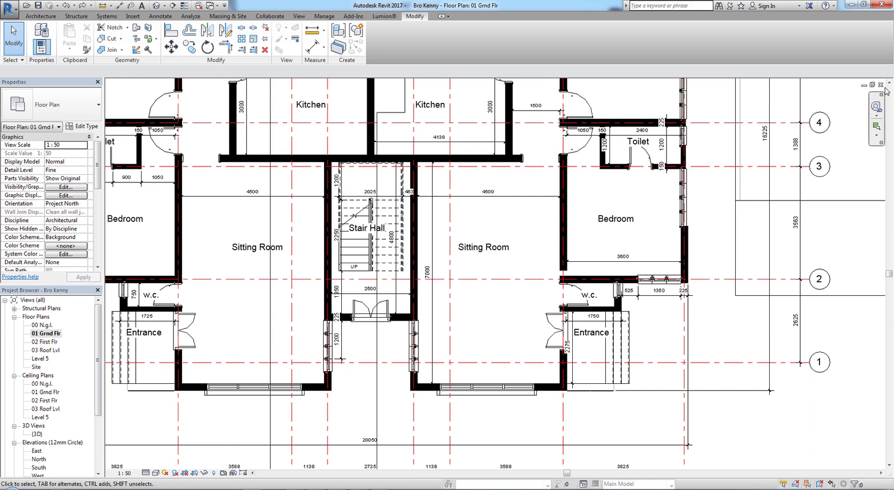
Close the Bro Kenny project's open views, including the ground floor and roof level plans, and minimise Revit
left_click(881, 85)
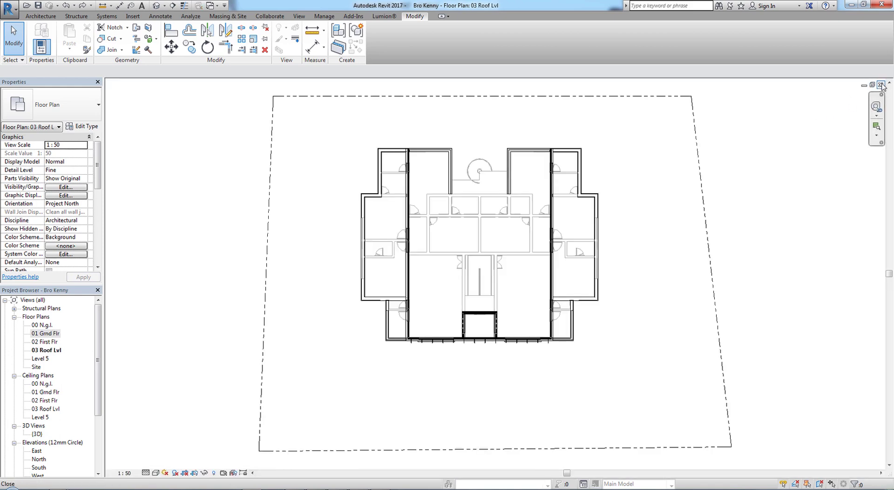
left_click(881, 85)
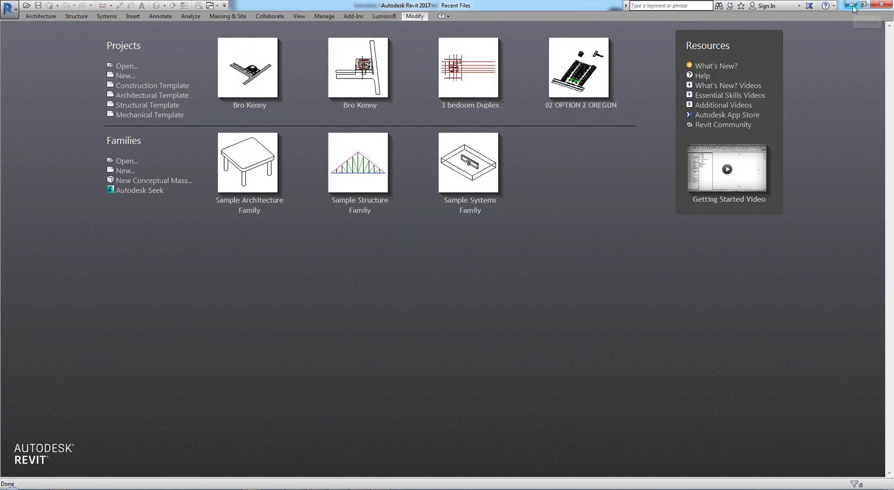
left_click(852, 5)
Reset 3ds Max to an empty scene without saving the changes to the linked model
left_click(312, 321)
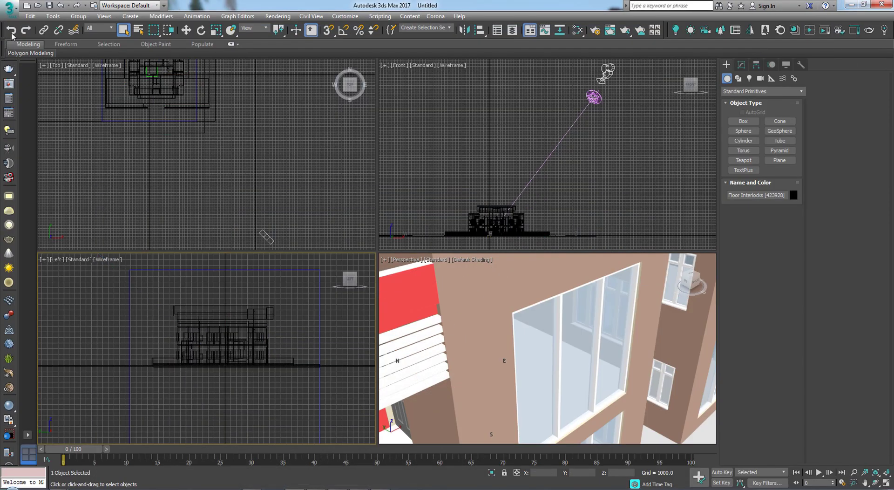
left_click(10, 10)
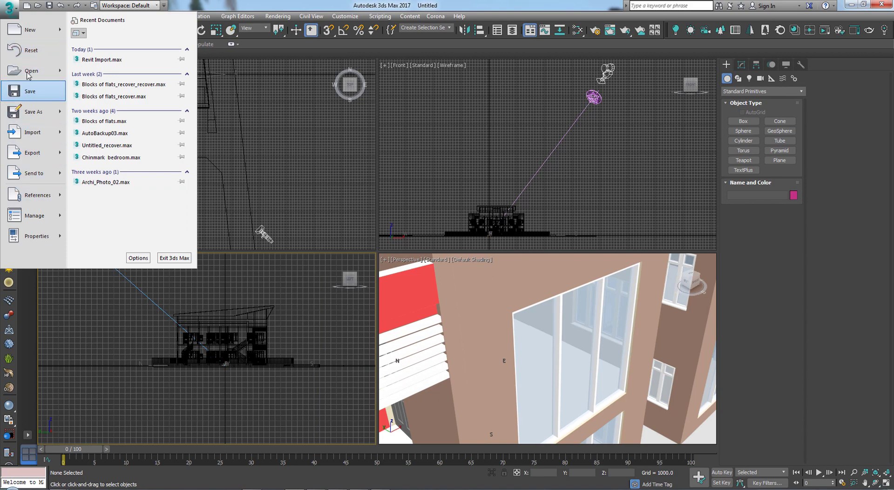
left_click(31, 50)
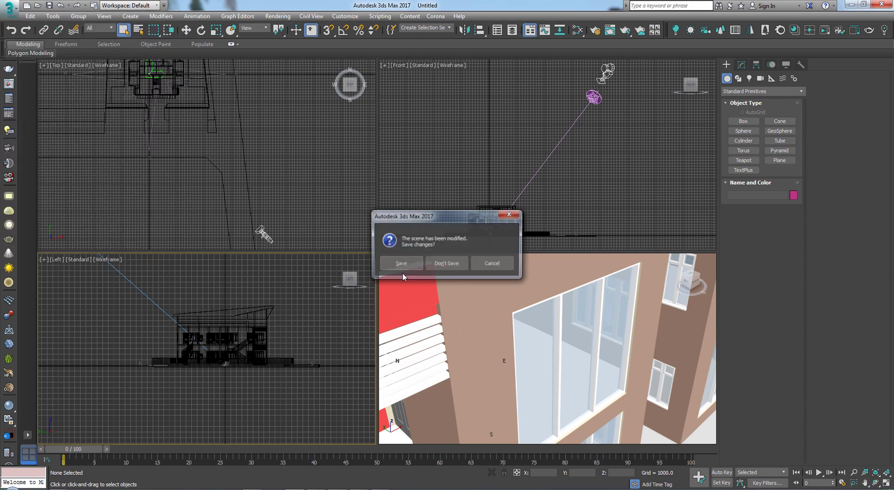
left_click(448, 264)
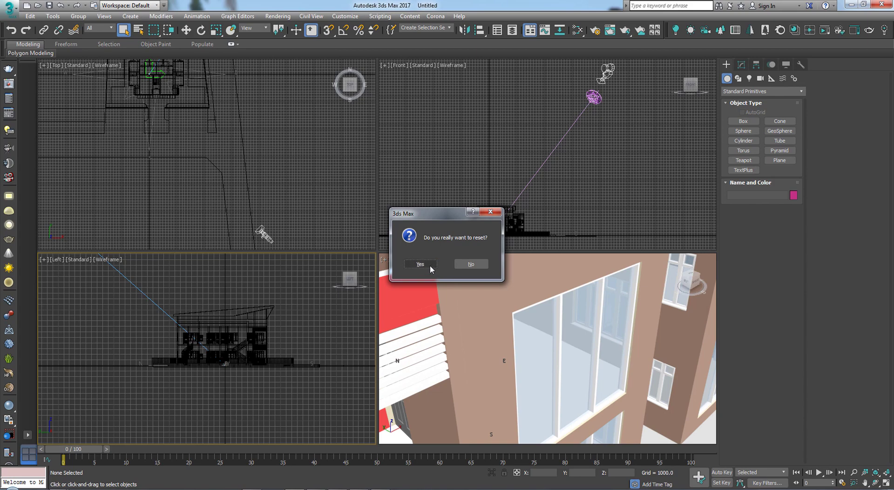
left_click(430, 264)
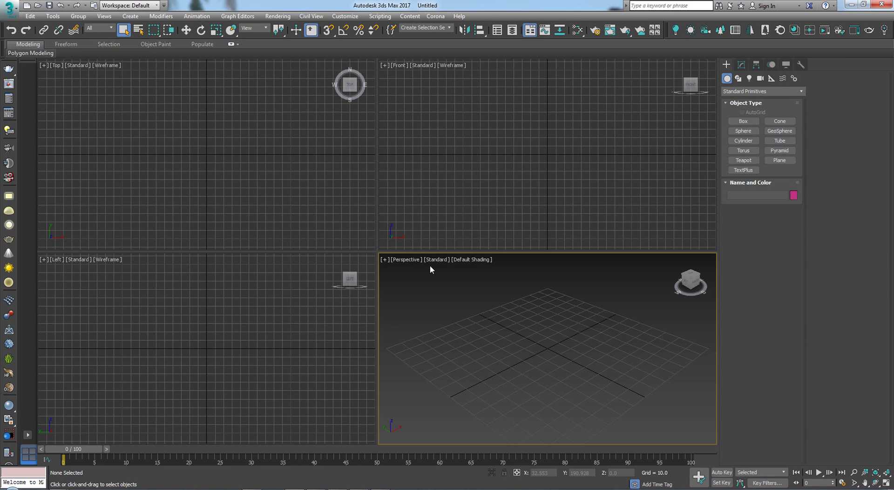
left_click(250, 282)
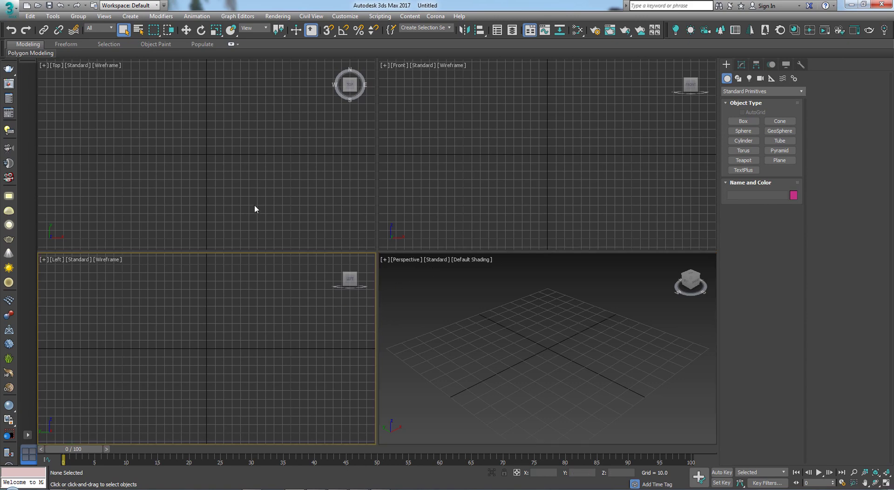
left_click(255, 205)
key("alt+Tab")
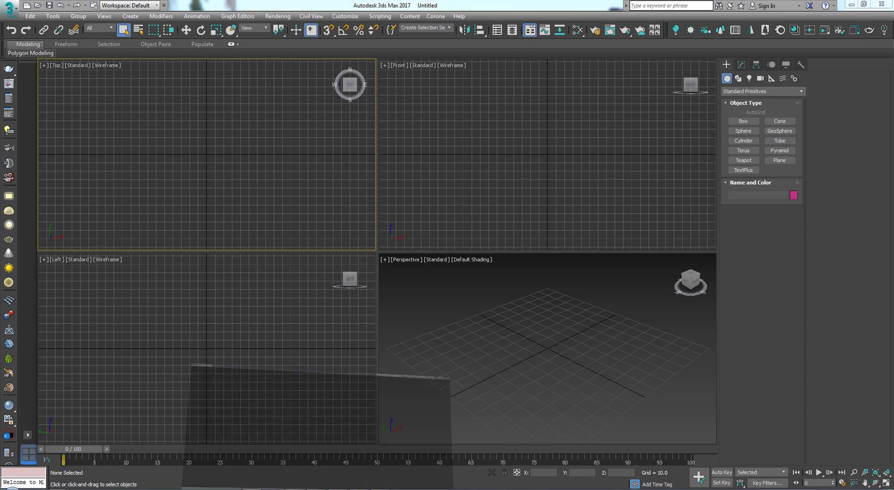
Start a Revit link and choose Bro Kenny.rvt from the Revit to 3ds Max Export folder
left_click(852, 5)
left_click(8, 7)
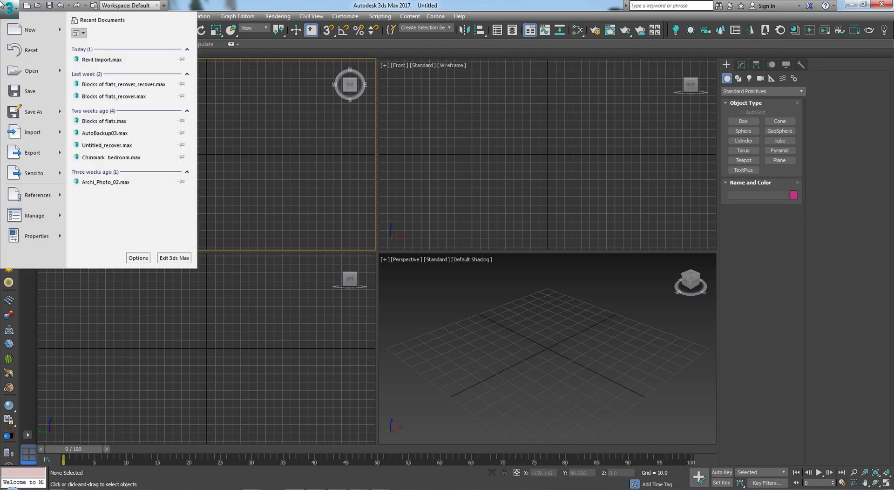
mouse_move(51, 136)
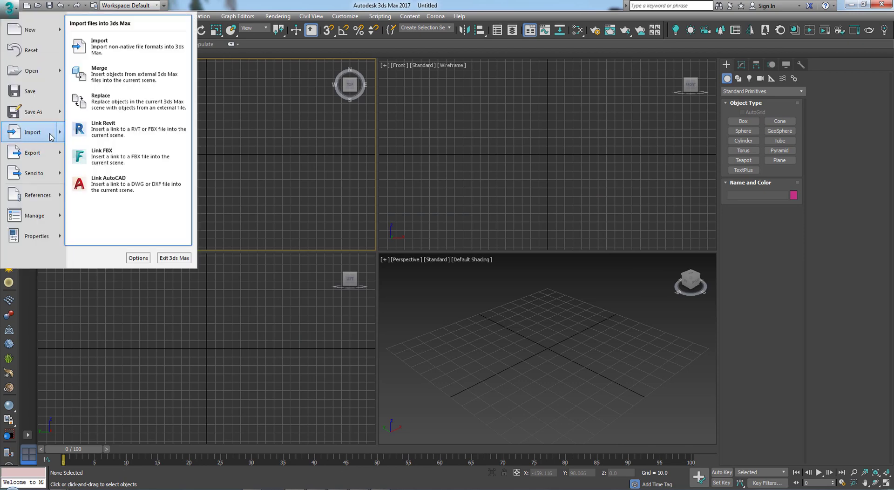
left_click(118, 127)
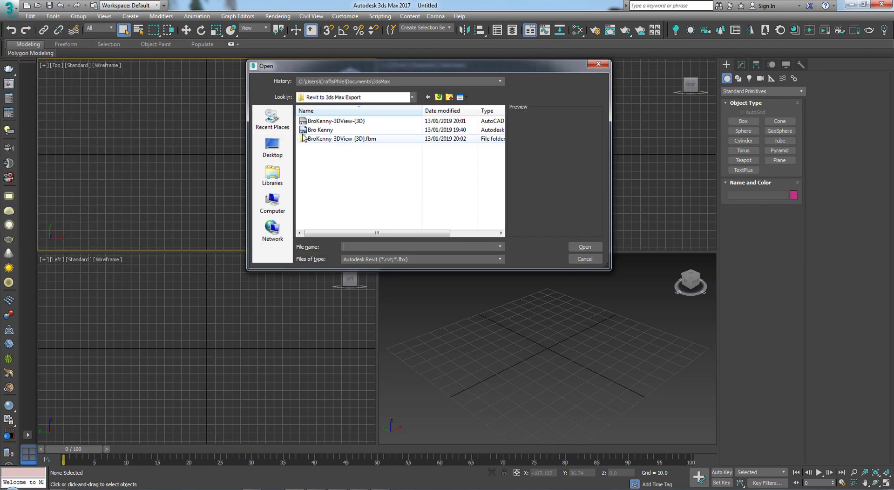
left_click(321, 132)
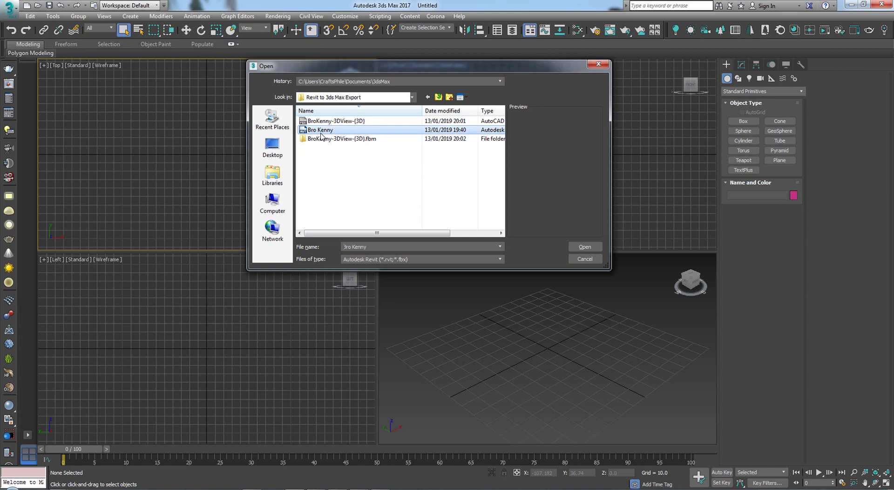
left_click(585, 247)
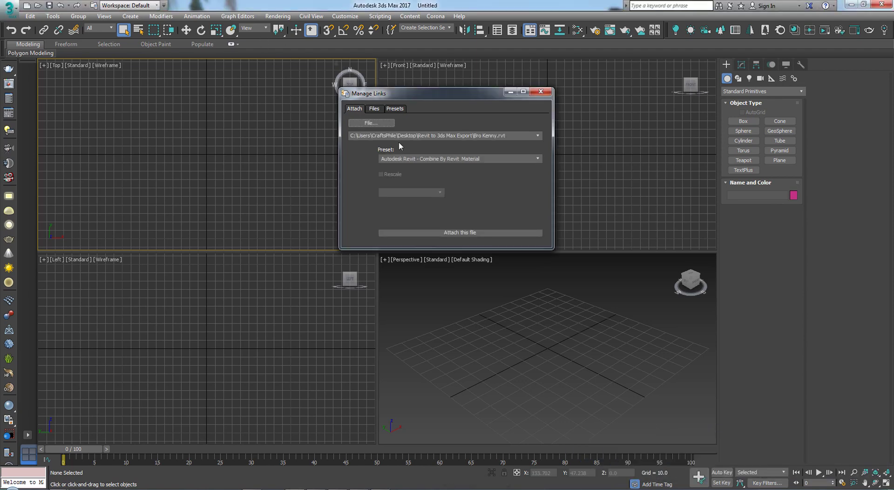
Attach the Revit file's {3D} view with the Combine By Revit Material preset, dismiss the daylight exposure prompt and close the link manager
left_click(394, 159)
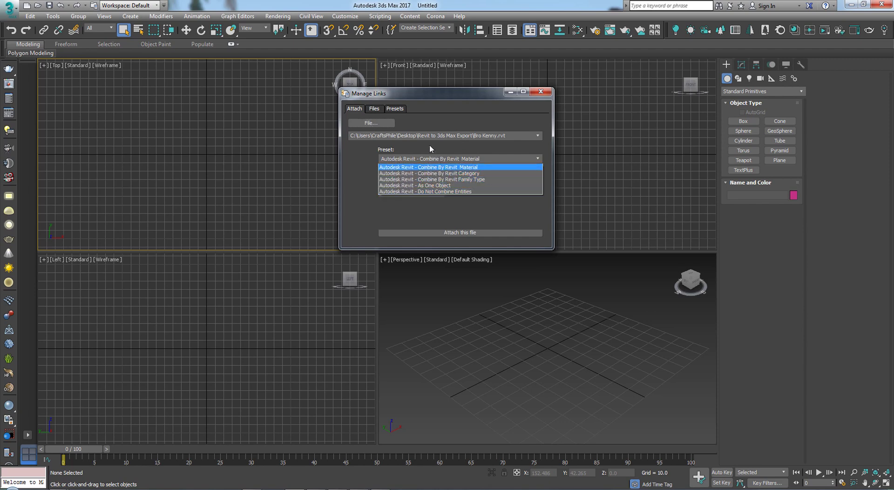
left_click(437, 157)
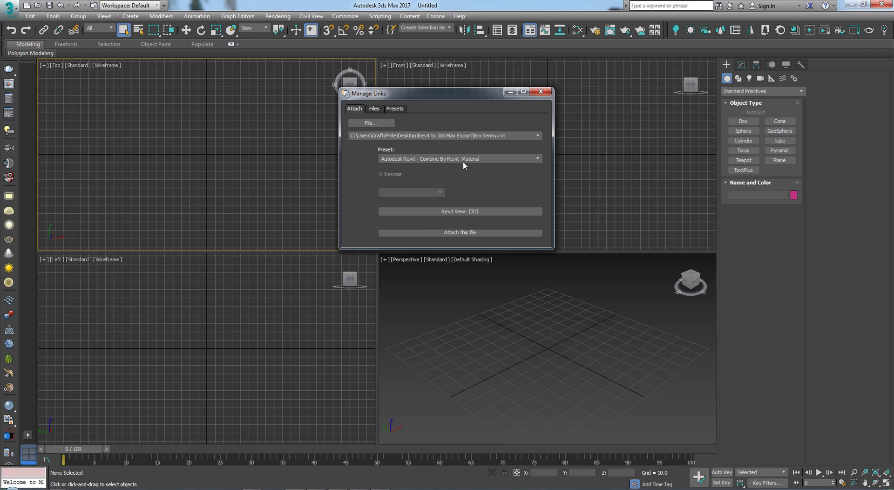
left_click(460, 233)
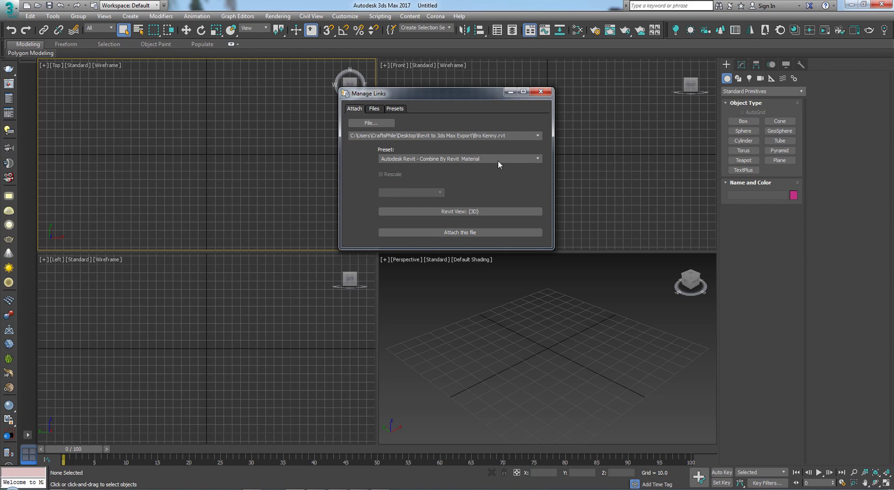
left_click(458, 232)
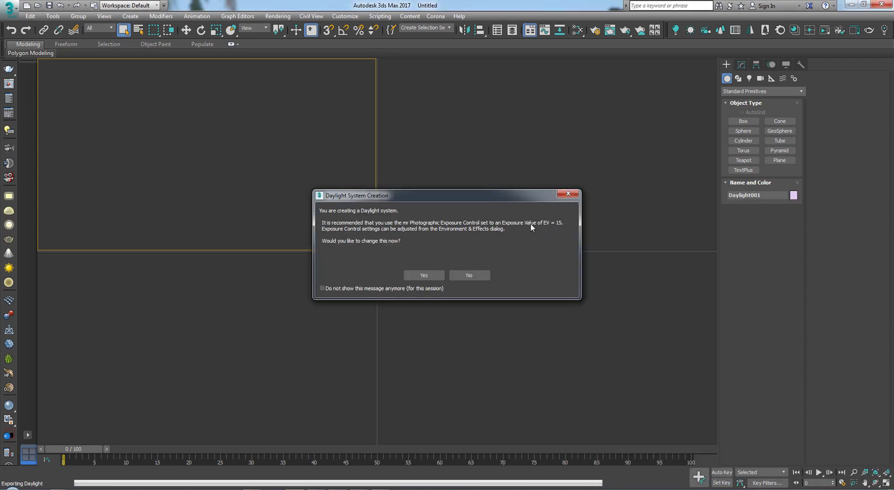
left_click(568, 193)
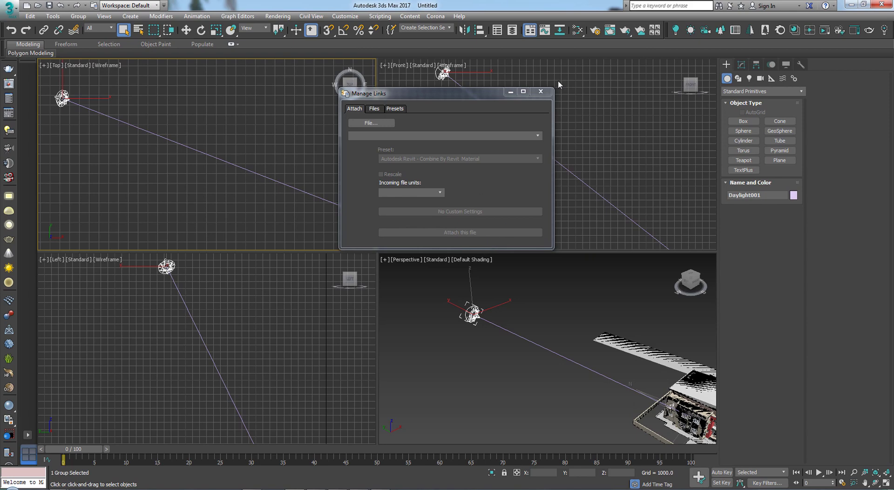
left_click(543, 135)
left_click(540, 92)
Select the linked building's combined wall object and move it down about 376 units along Z
left_click(553, 302)
scroll(552, 302, "down", 3)
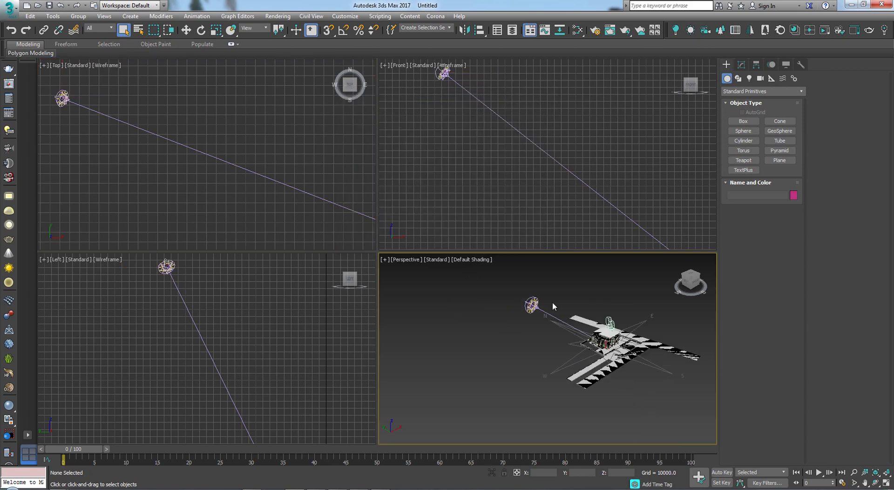
middle_click_drag(552, 302, 568, 298, "alt")
scroll(569, 298, "up", 4)
scroll(522, 388, "up", 10)
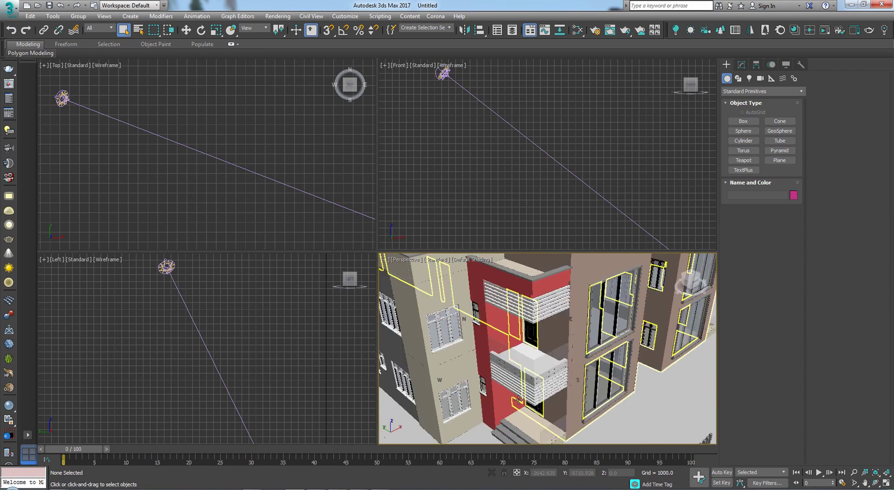
left_click(537, 385)
key("z")
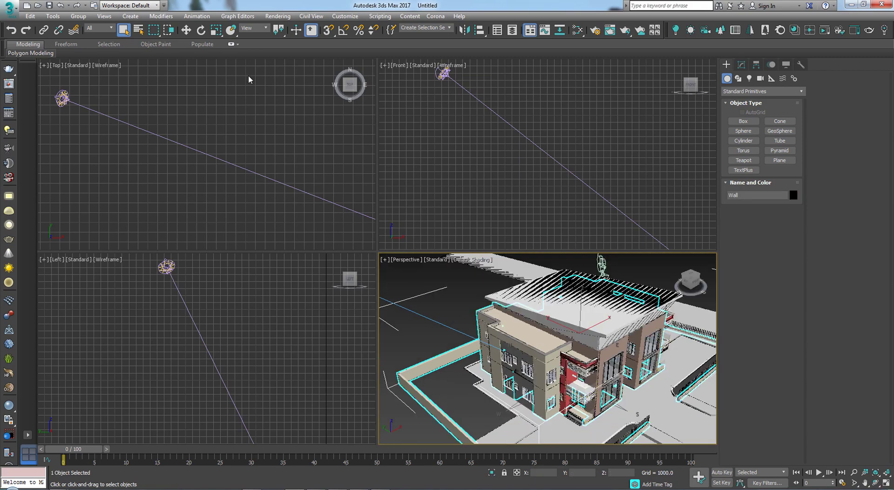
left_click(186, 30)
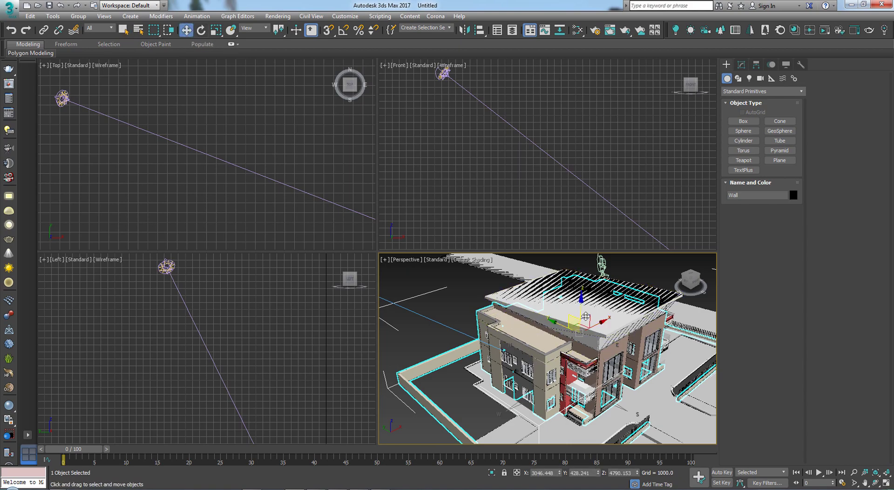
left_click_drag(584, 309, 621, 311)
scroll(525, 392, "down", 5)
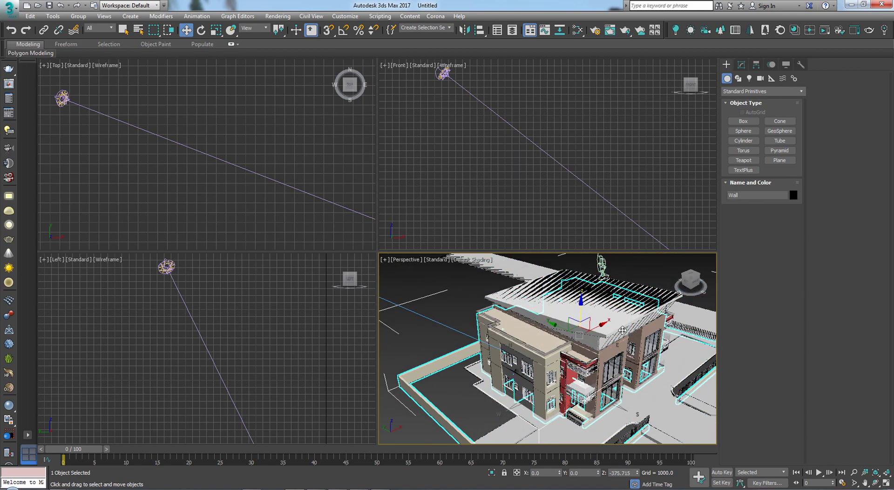
Examine the lowered wall object along the side boundary wall, the building facade and the front fence in the perspective view
scroll(525, 391, "up", 10)
scroll(465, 440, "up", 3)
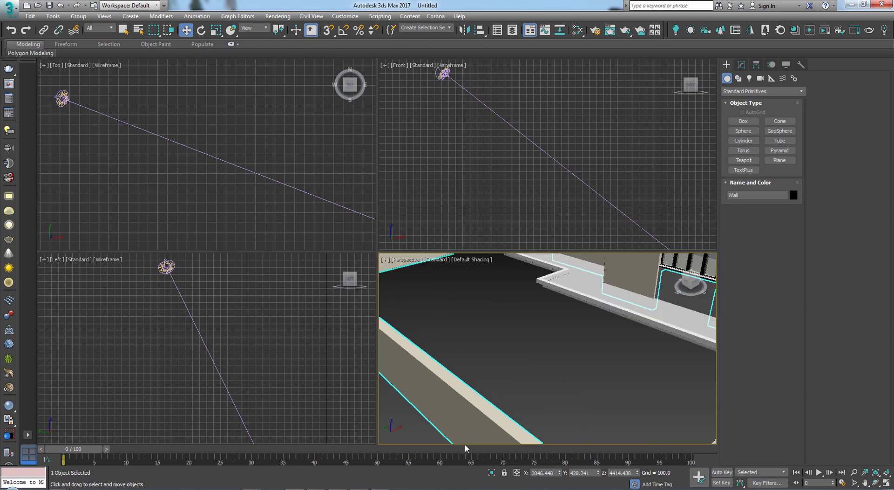
scroll(398, 373, "down", 8)
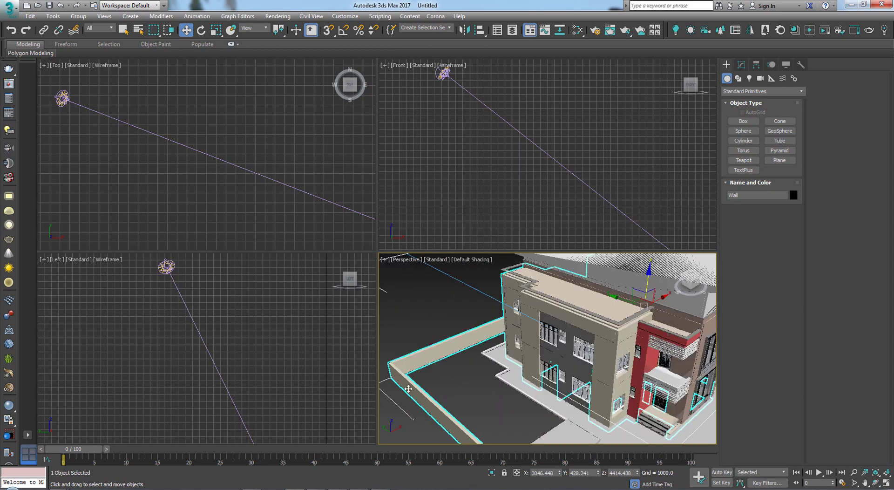
scroll(499, 379, "down", 3)
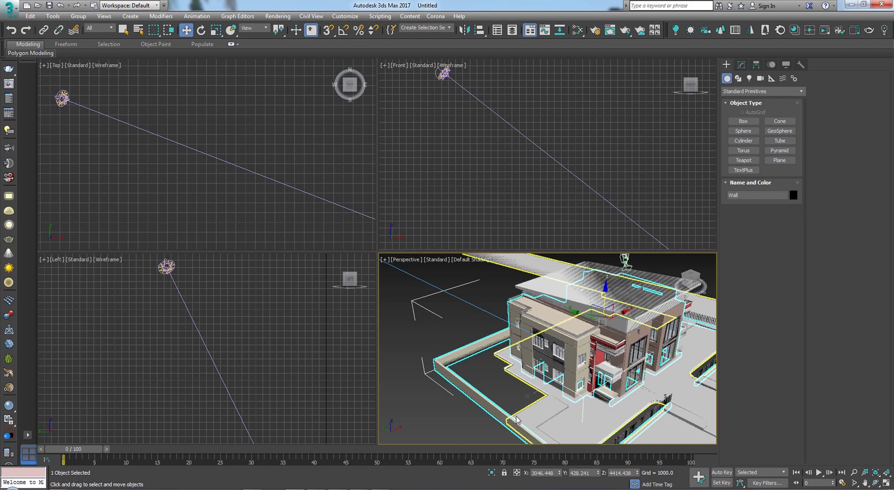
scroll(511, 387, "up", 5)
scroll(511, 387, "down", 3)
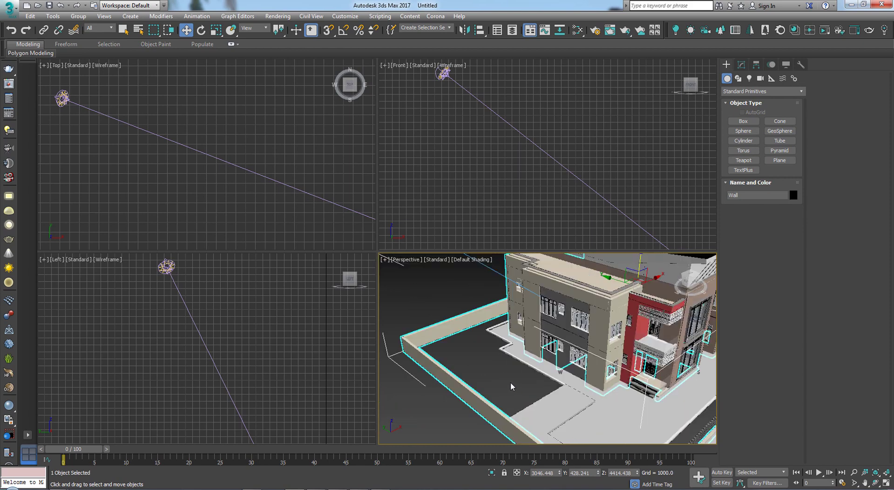
scroll(442, 387, "up", 4)
scroll(505, 398, "down", 3)
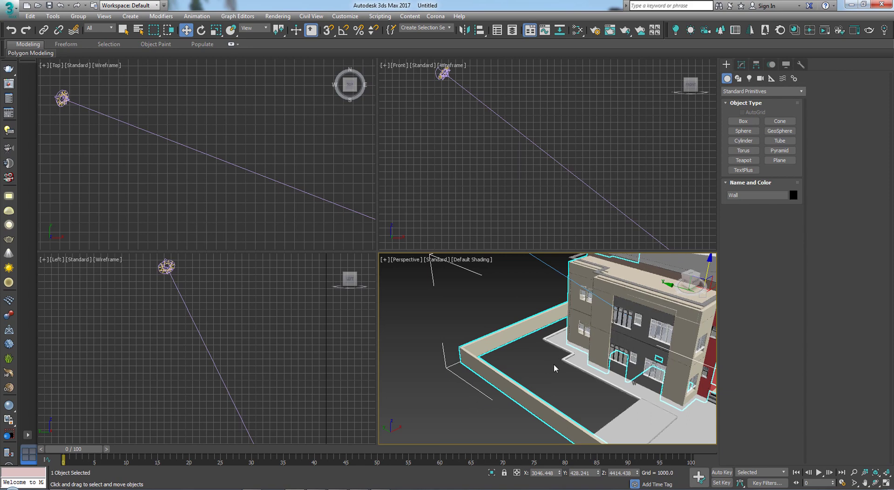
scroll(502, 394, "down", 3)
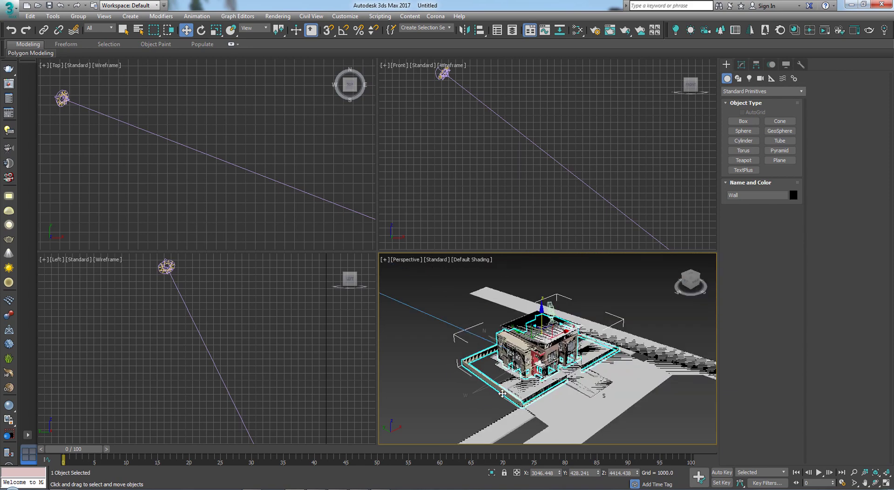
scroll(622, 345, "up", 5)
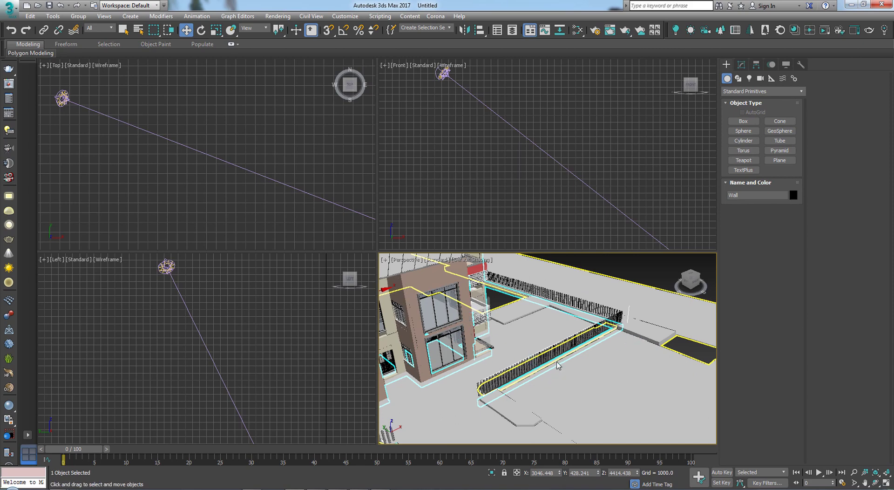
scroll(645, 372, "down", 5)
scroll(519, 397, "up", 4)
scroll(520, 397, "up", 2)
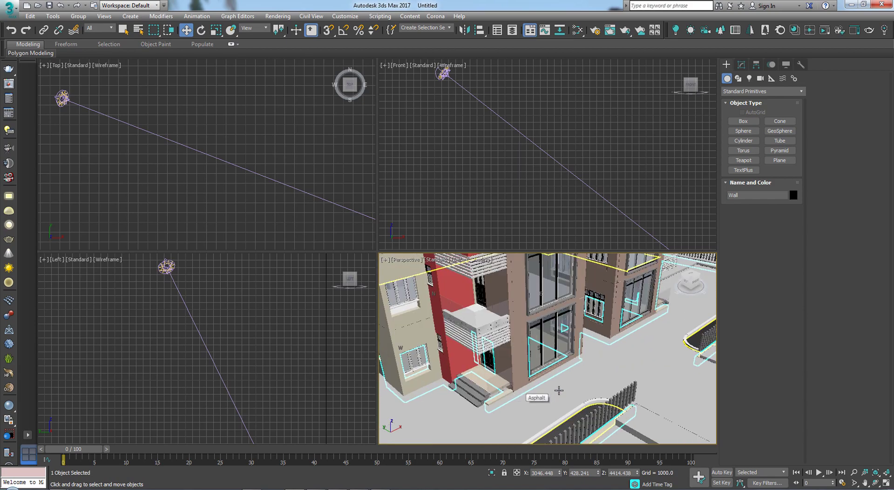
scroll(465, 387, "down", 4)
scroll(465, 387, "up", 6)
Clear the selection, select the low wall beside the entrance steps and inspect which walls across the building are combined with it
left_click(497, 372)
scroll(497, 373, "down", 6)
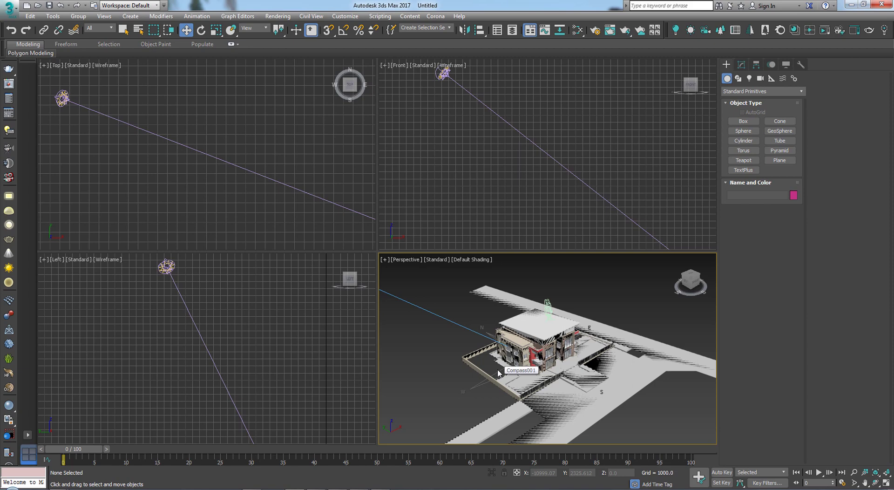
scroll(540, 370, "up", 7)
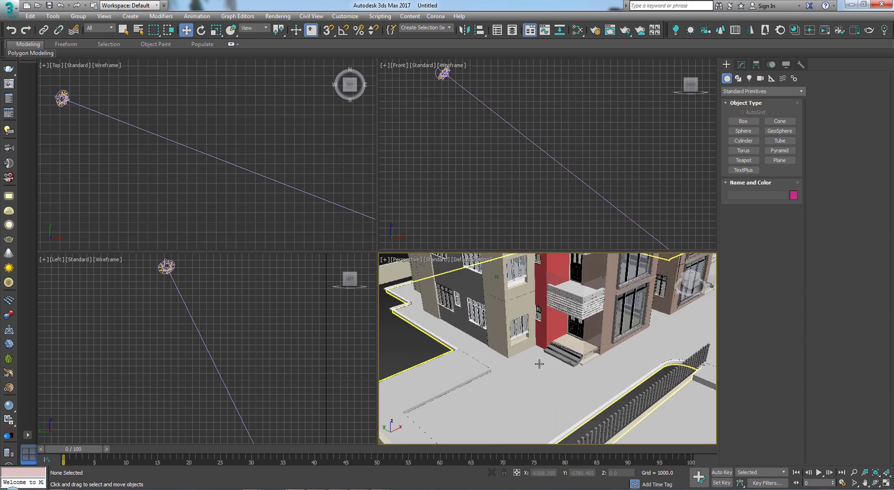
scroll(645, 391, "up", 8)
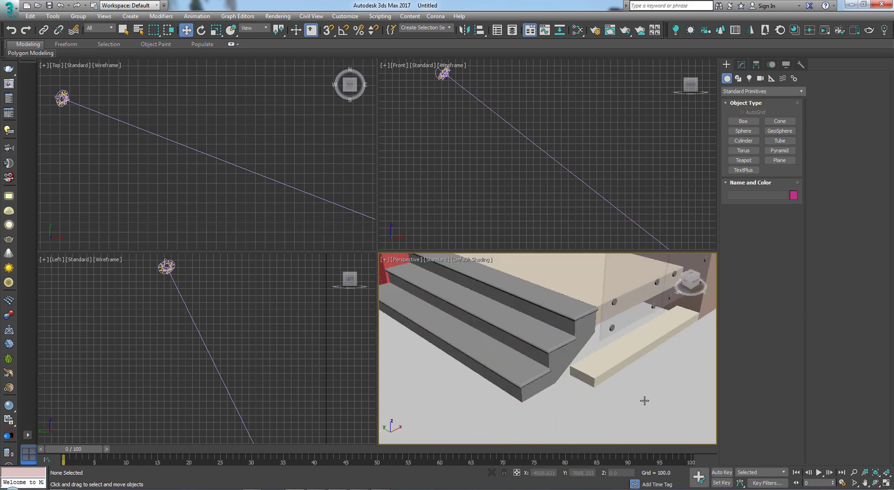
left_click(592, 361)
scroll(580, 387, "down", 10)
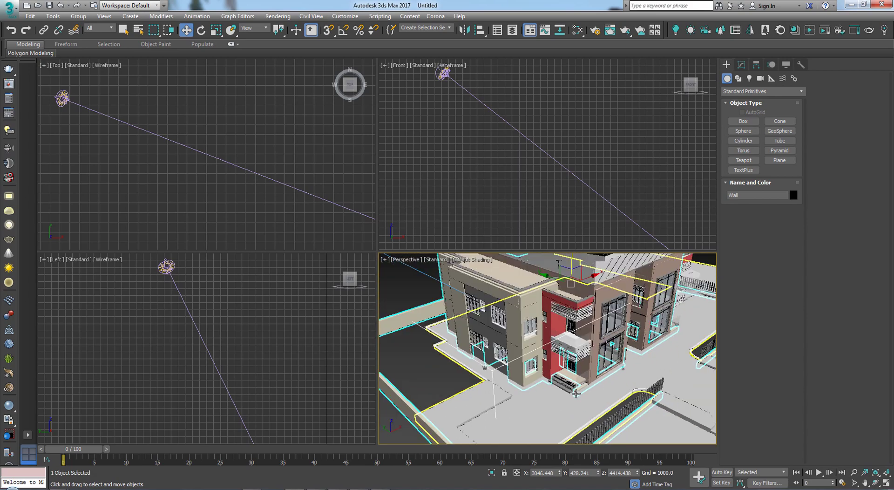
scroll(583, 395, "up", 10)
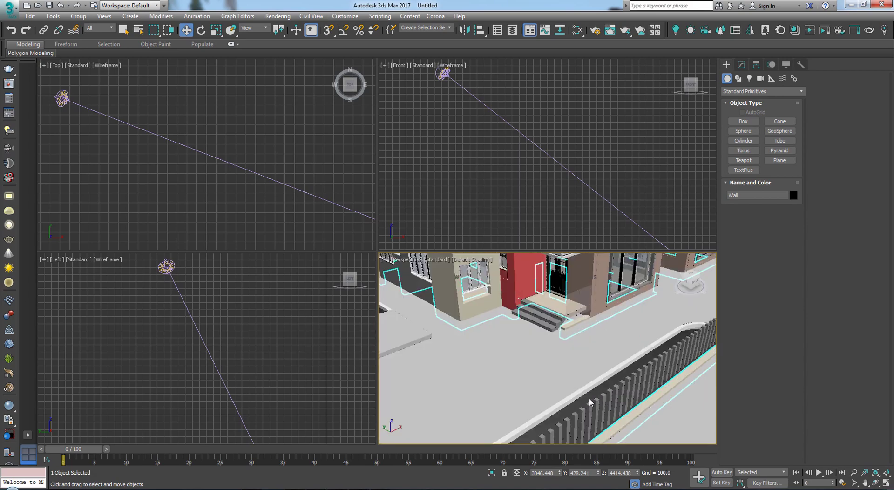
scroll(590, 401, "down", 10)
scroll(562, 327, "up", 6)
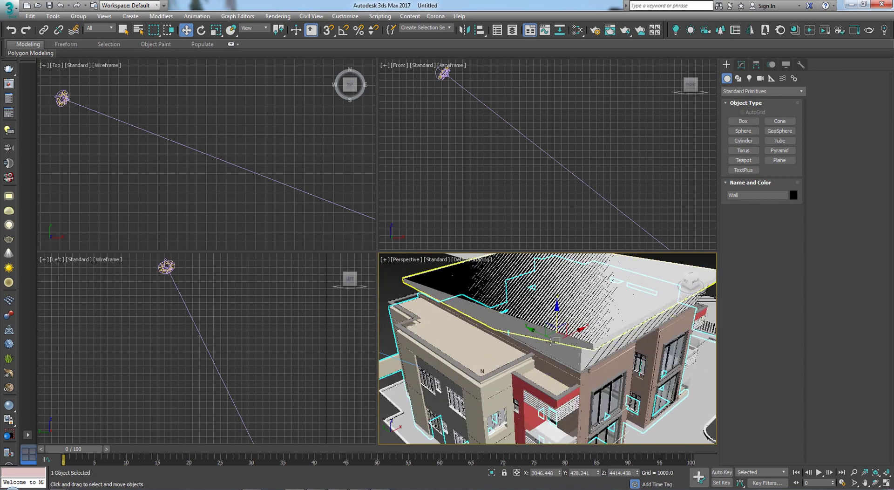